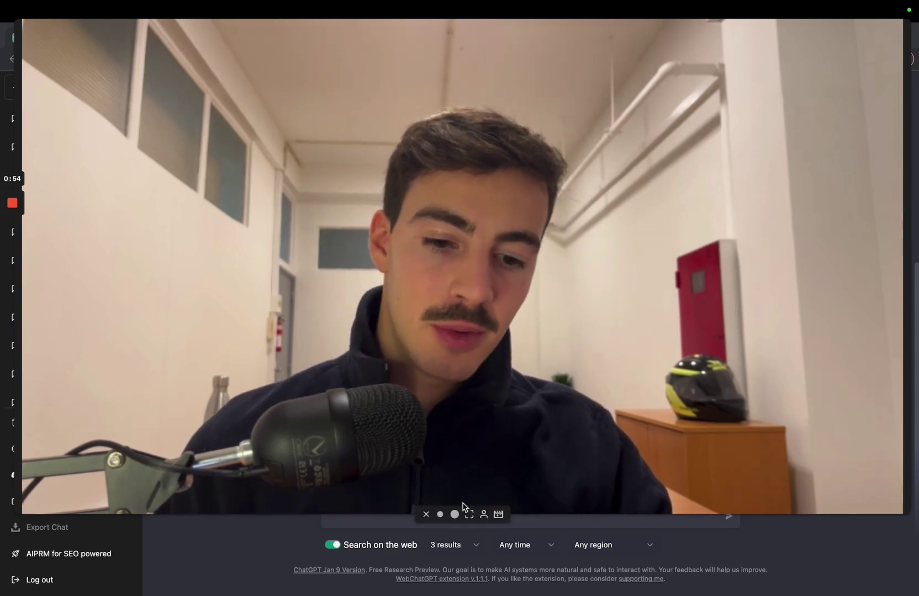
Select and drag content on the ChatGPT page.
click(463, 509)
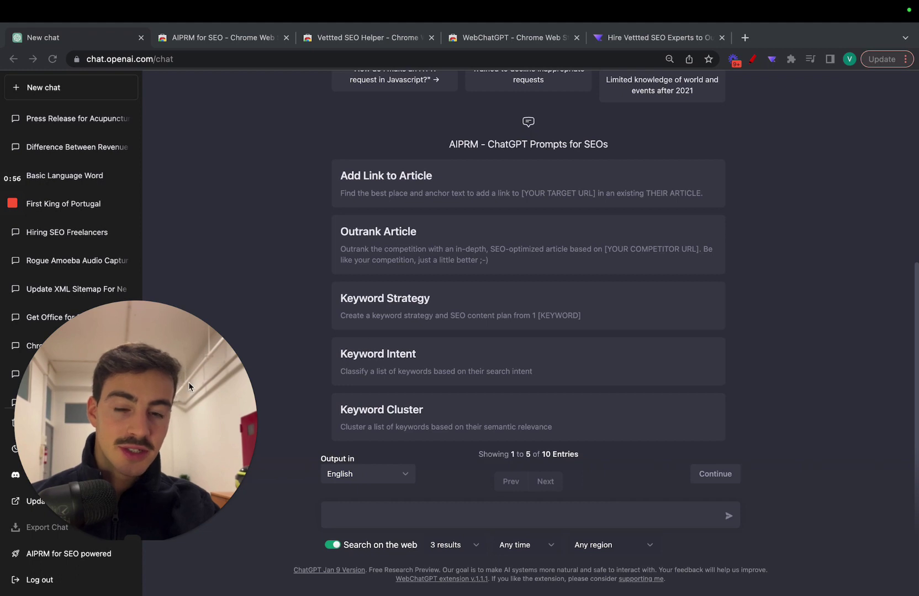
drag(165, 382, 831, 135)
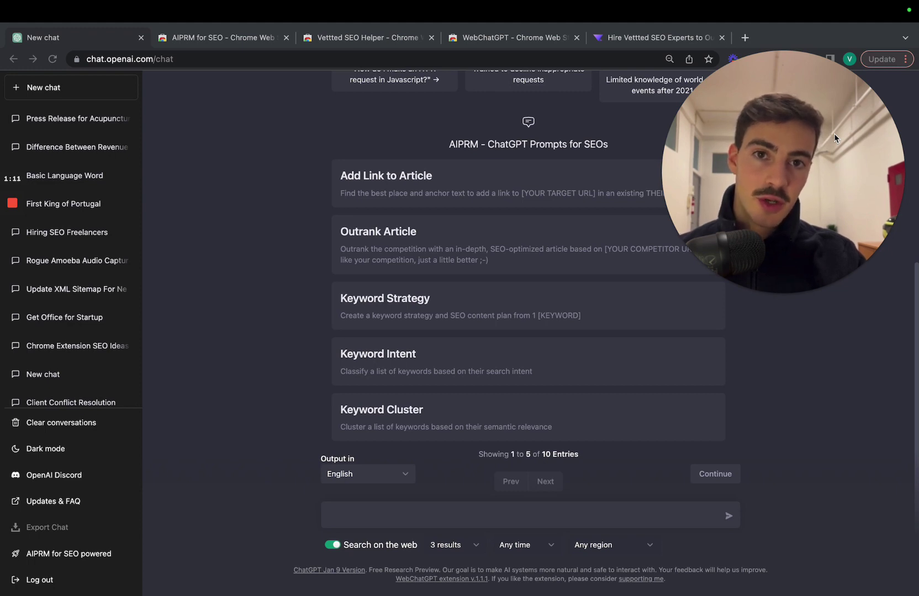
mouse_move(749, 265)
click(757, 294)
drag(749, 269, 88, 567)
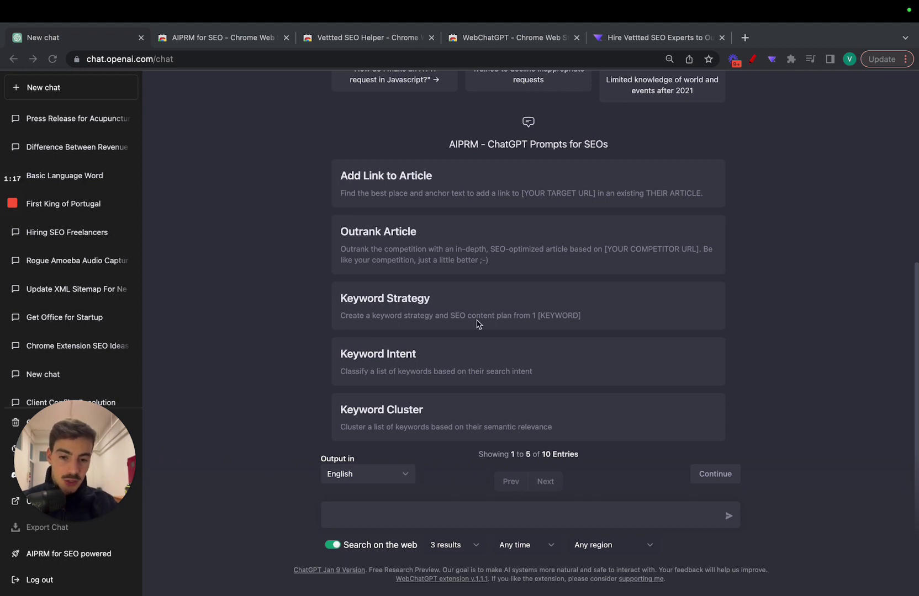
Review the AIPRM for SEO and WebChatGPT store pages, then pick the Outrank Article prompt.
click(190, 37)
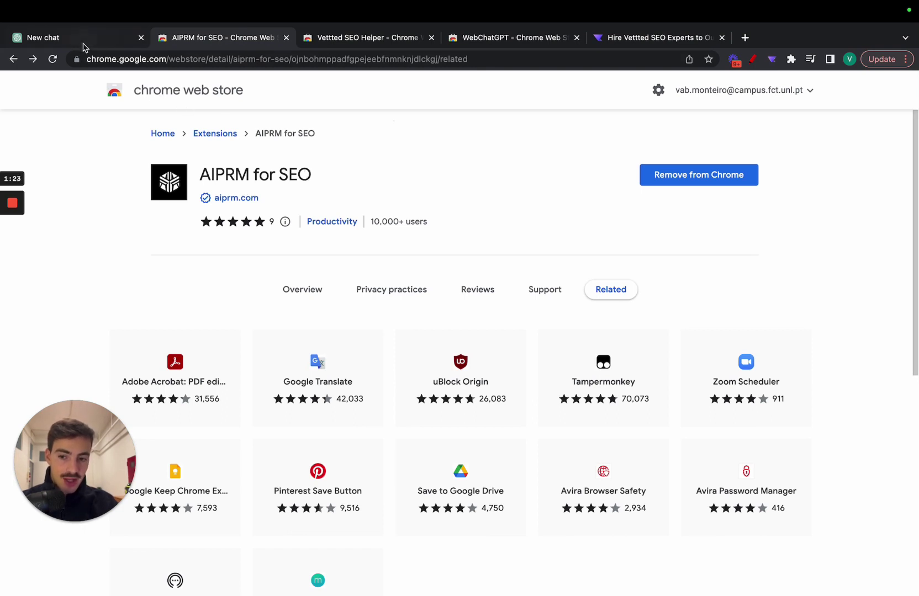
click(84, 39)
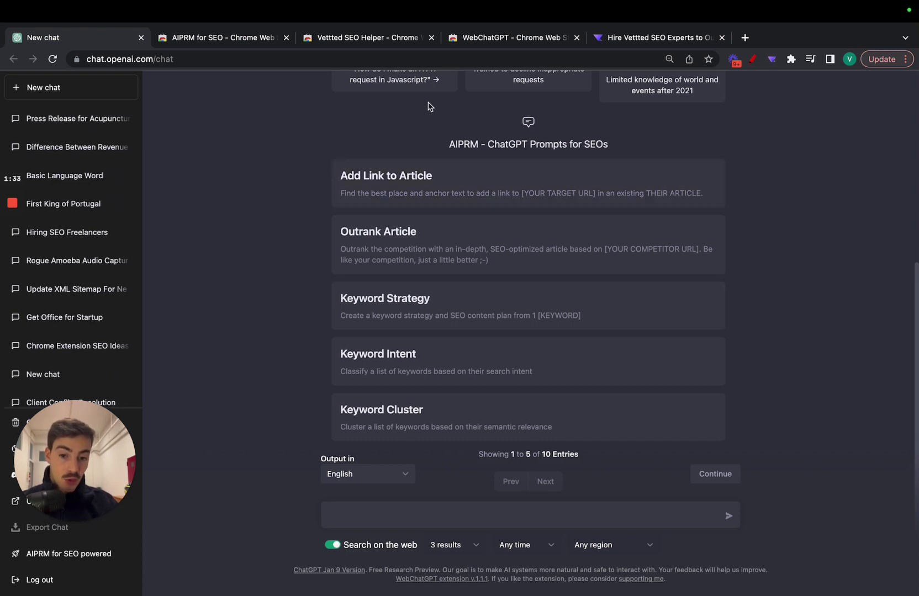
drag(482, 44, 370, 49)
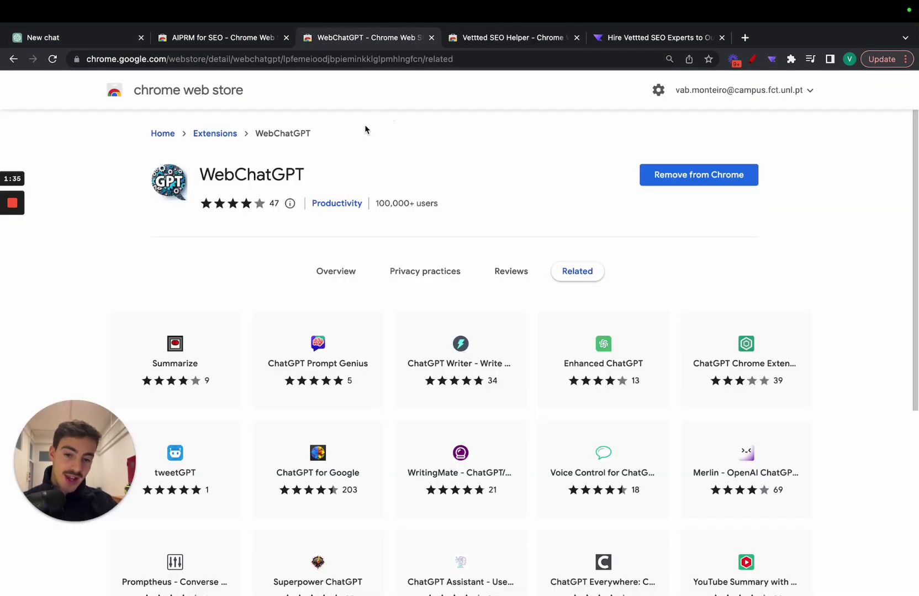
click(96, 43)
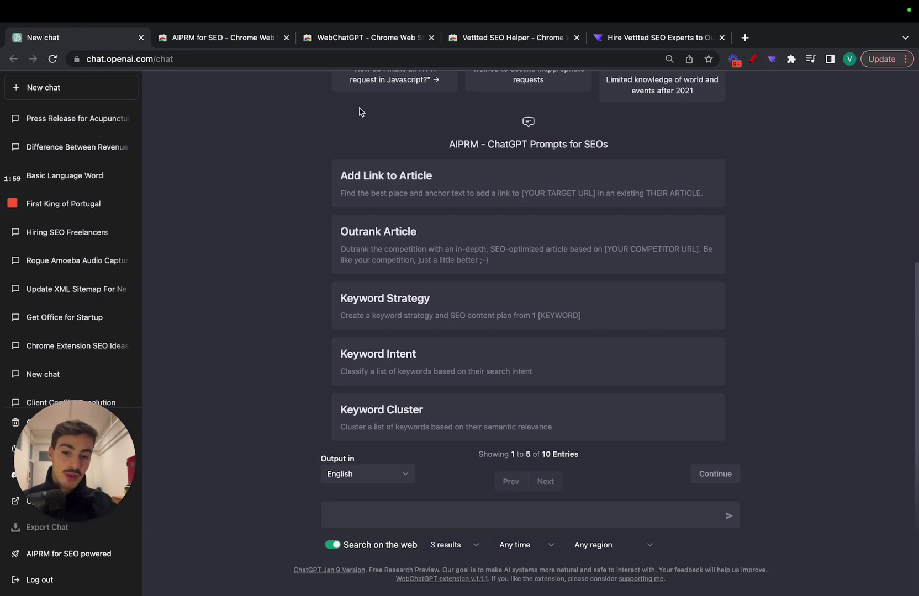
click(381, 39)
click(69, 55)
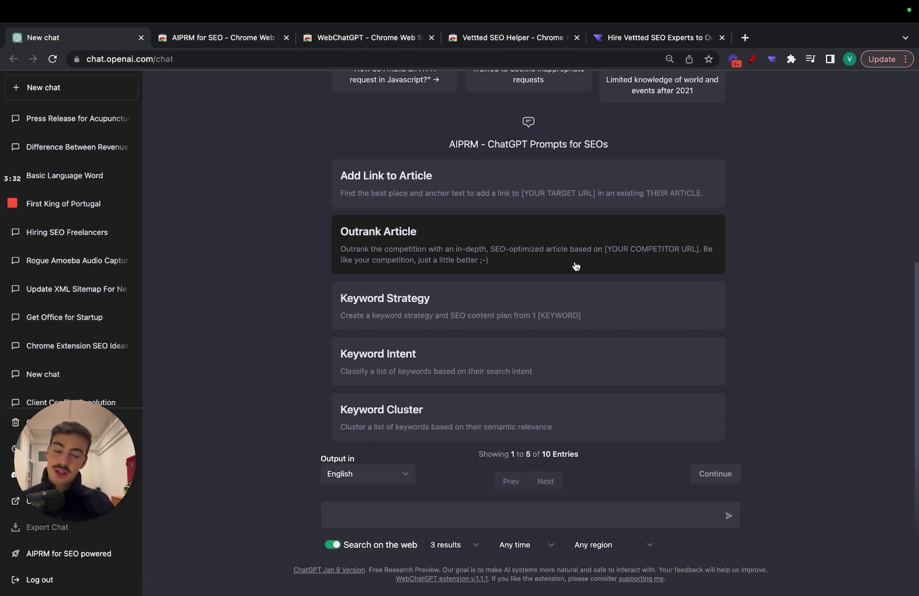
click(390, 261)
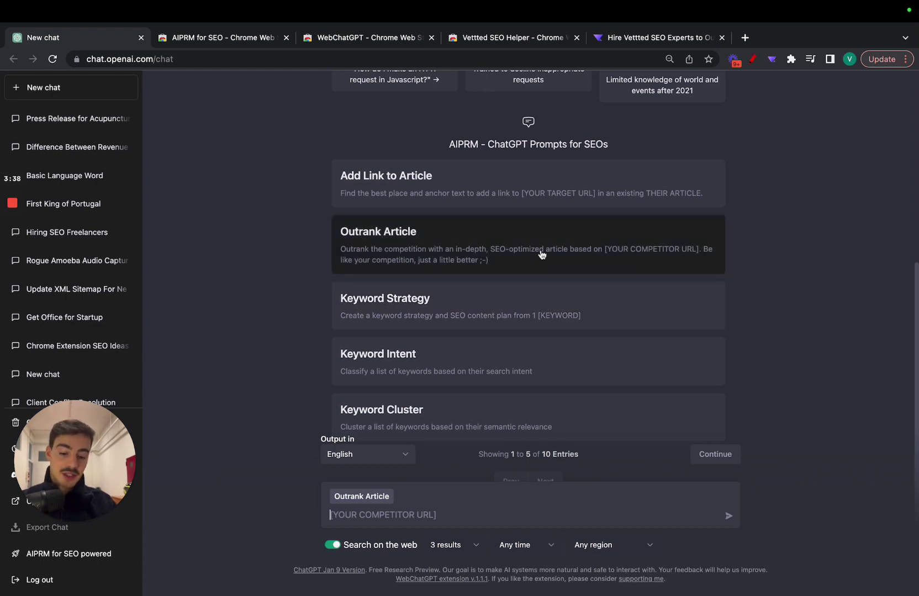
Open the Miro SEO case study from vettted.com's Case Studies page.
text(ht)
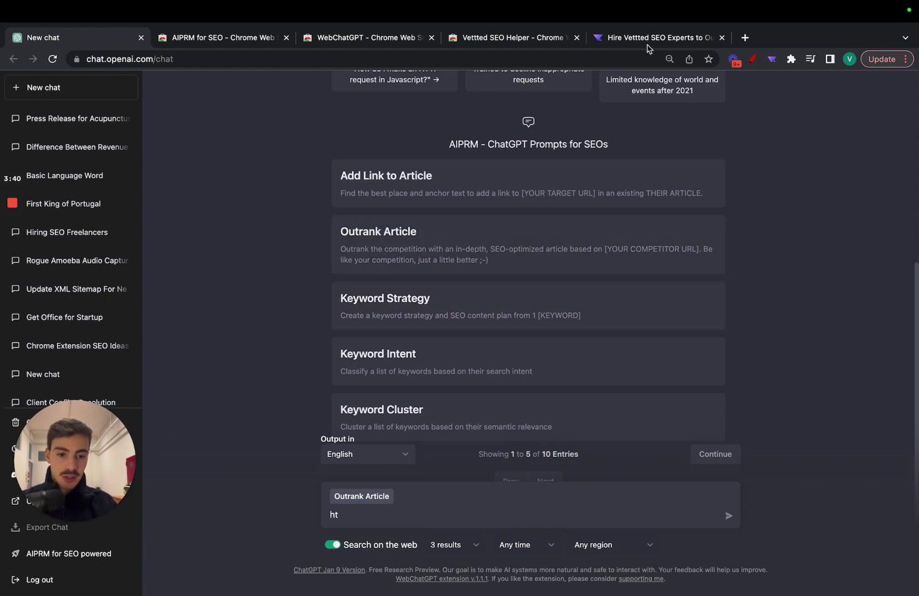
click(648, 45)
scroll(455, 238, down, 20)
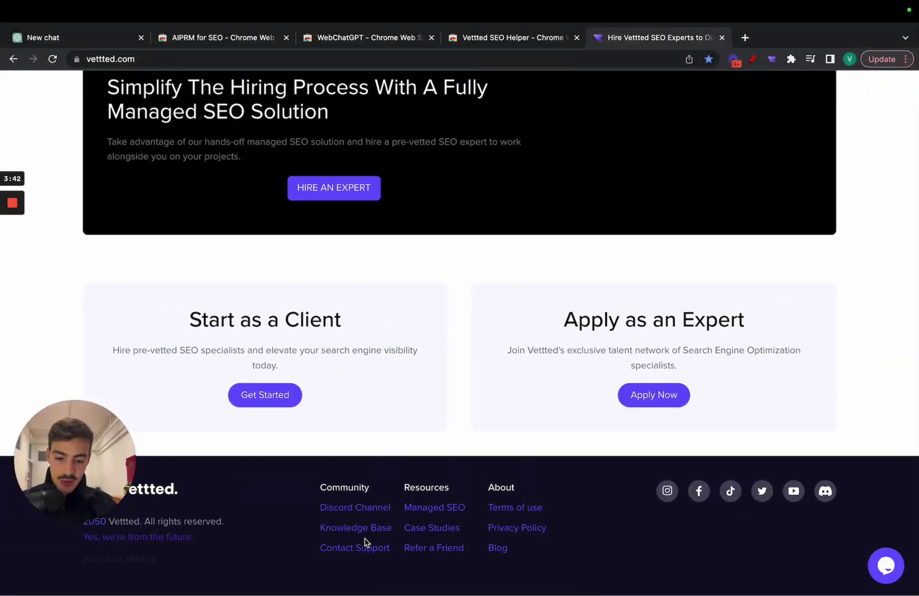
click(441, 533)
drag(739, 41, 630, 38)
scroll(387, 276, down, 20)
click(233, 334)
Paste the Miro case study URL into the Outrank Article prompt and submit it.
click(328, 64)
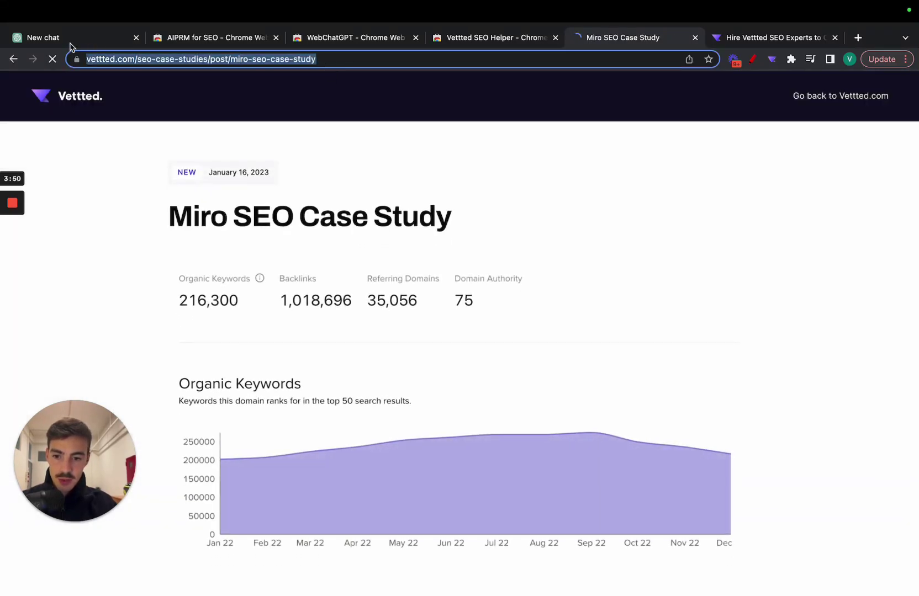
click(67, 38)
text(https://vetted.com/seo-case-studies/post/miro-seo-case-study)
key(Return)
Reorder the Vettted tabs and scroll through the Miro case study page.
drag(728, 38, 221, 39)
drag(728, 38, 176, 38)
scroll(285, 239, down, 10)
scroll(285, 236, down, 20)
scroll(285, 240, down, 5)
scroll(285, 240, up, 10)
click(70, 40)
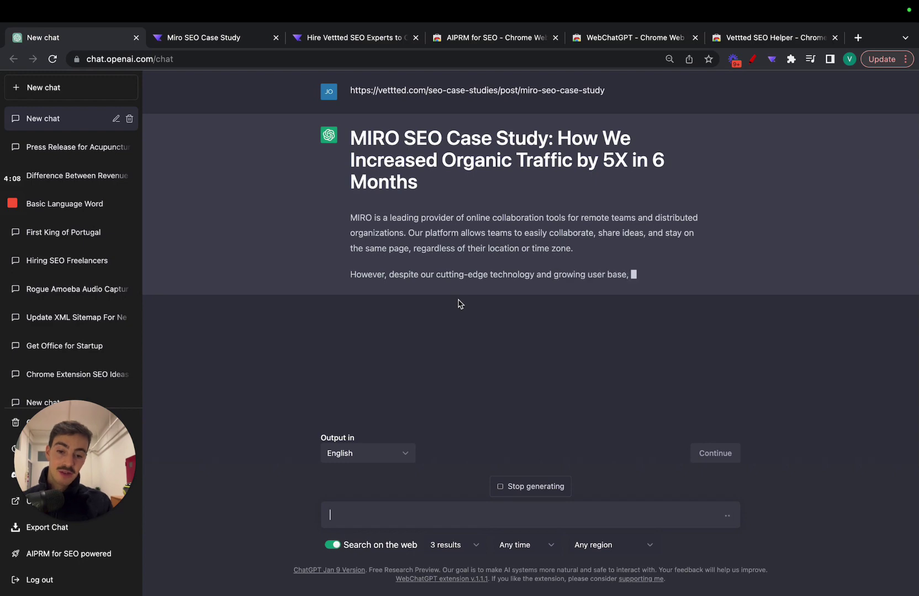
Compare the Miro case study page with ChatGPT's article, highlighting its opening paragraphs.
click(250, 44)
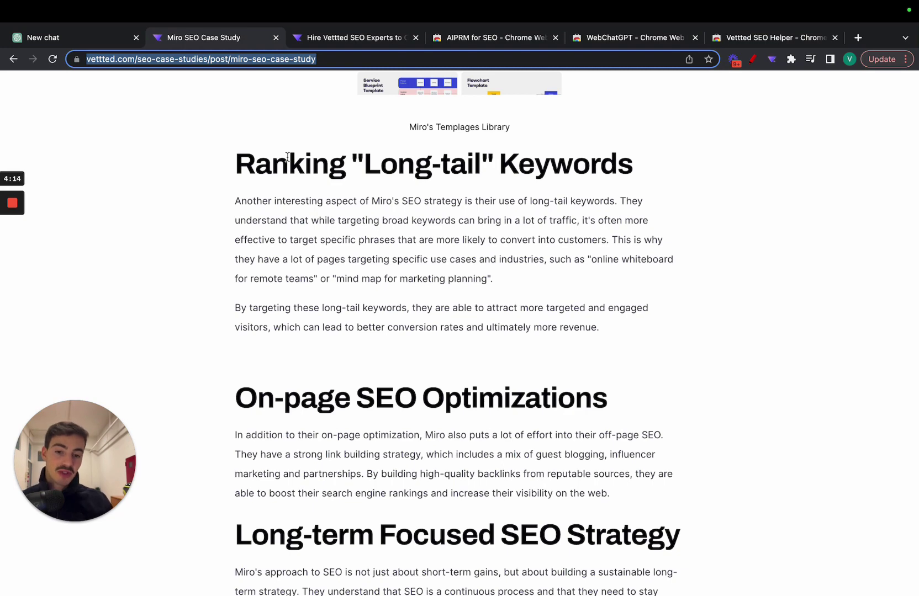
click(61, 39)
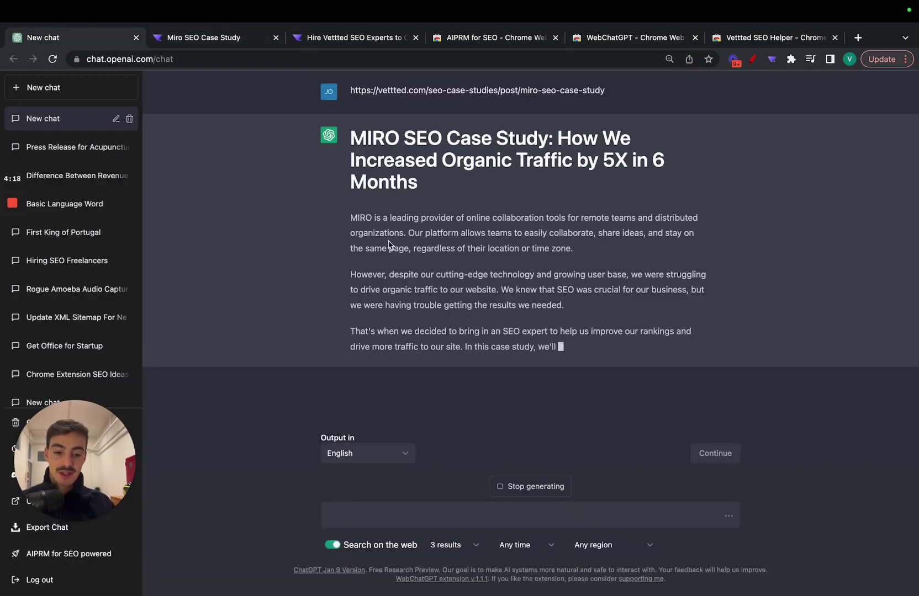
drag(366, 160, 601, 389)
click(601, 389)
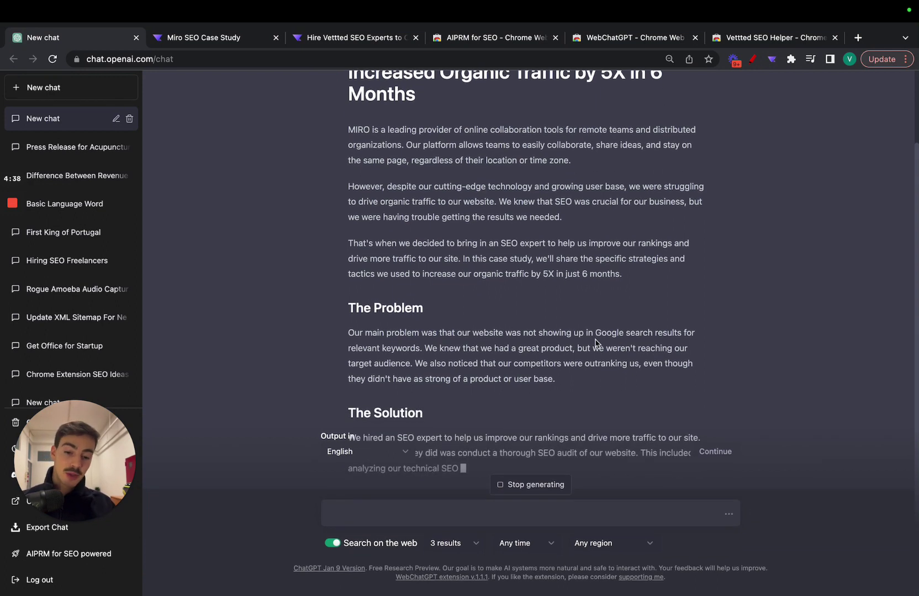
drag(364, 130, 560, 402)
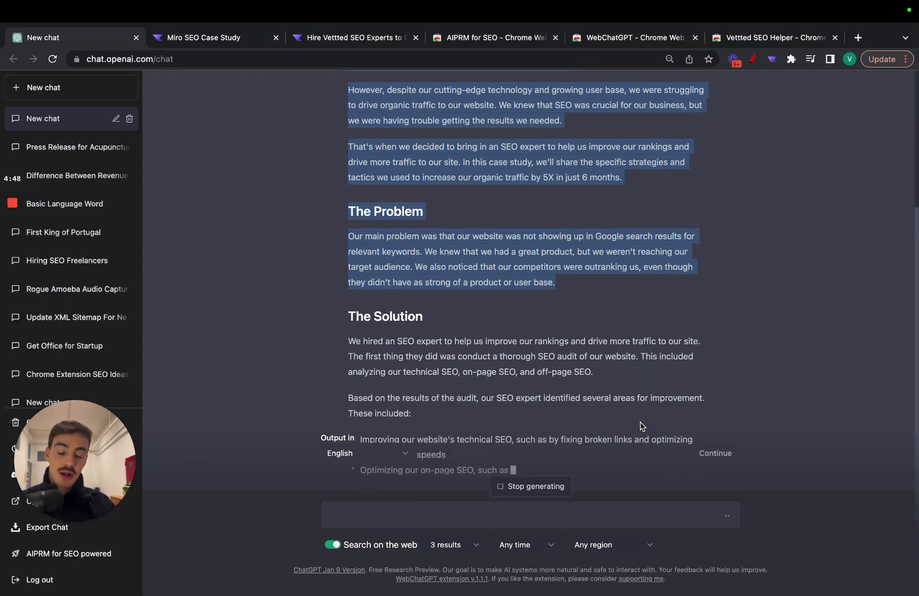
scroll(607, 437, up, 4)
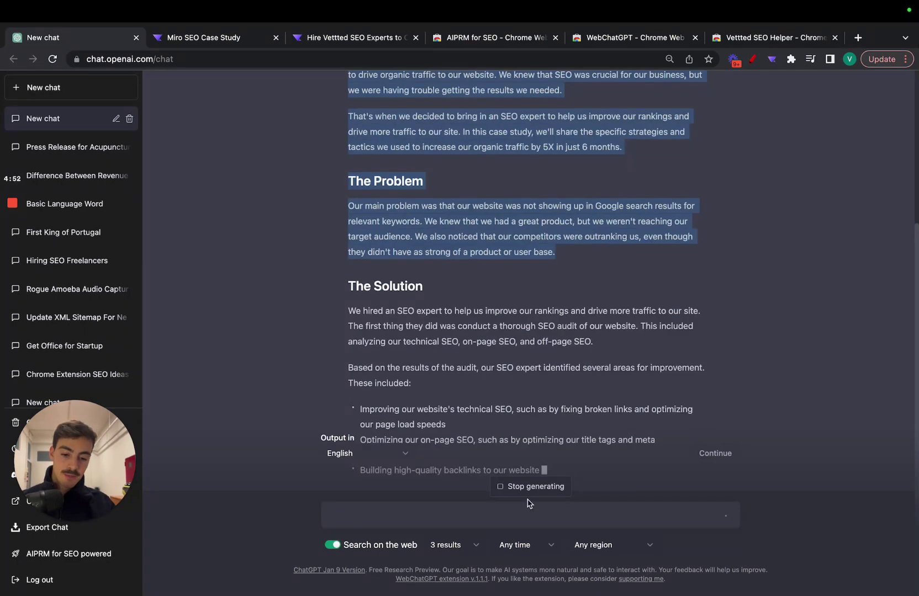
Stop the article generation and start a new chat.
click(530, 492)
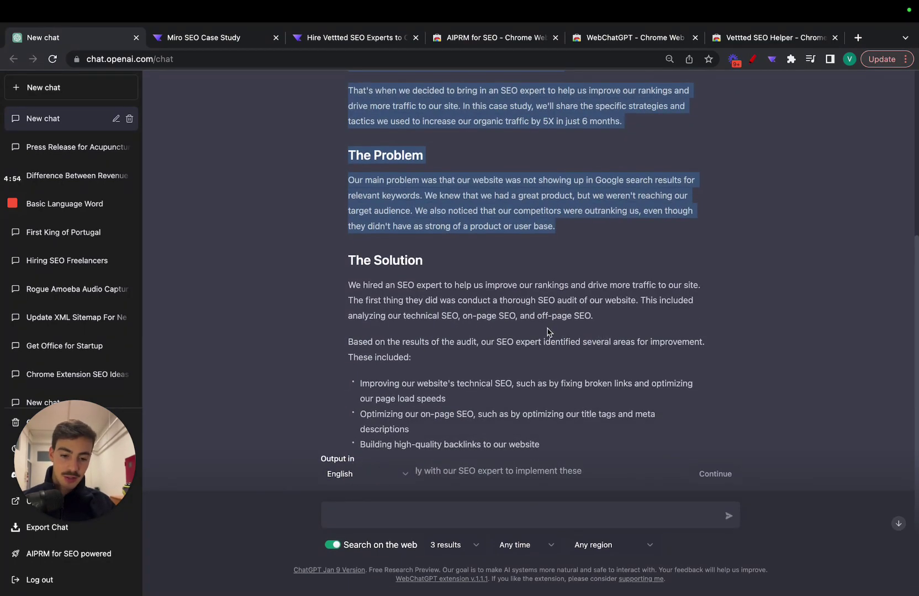
scroll(379, 447, up, 5)
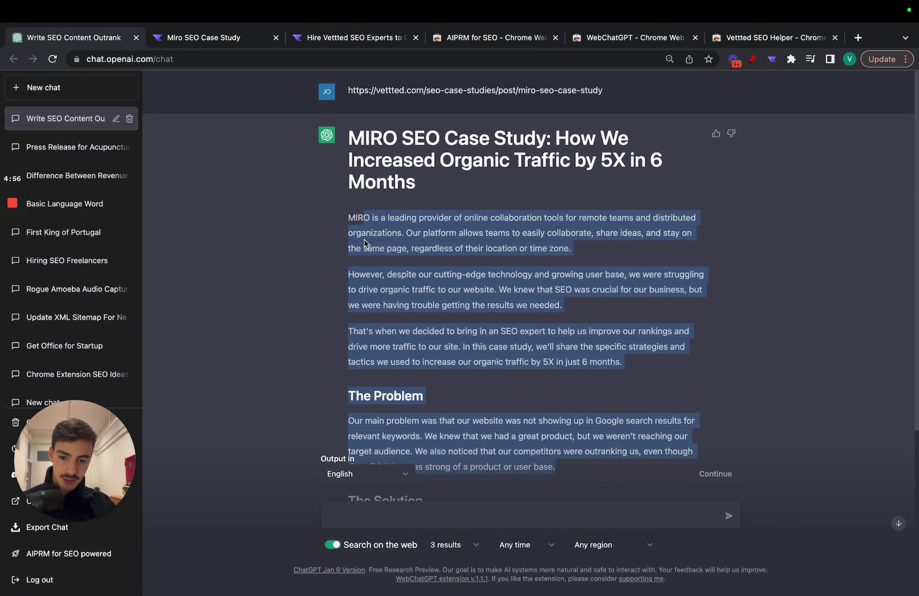
click(69, 88)
scroll(461, 323, down, 2)
scroll(460, 322, down, 3)
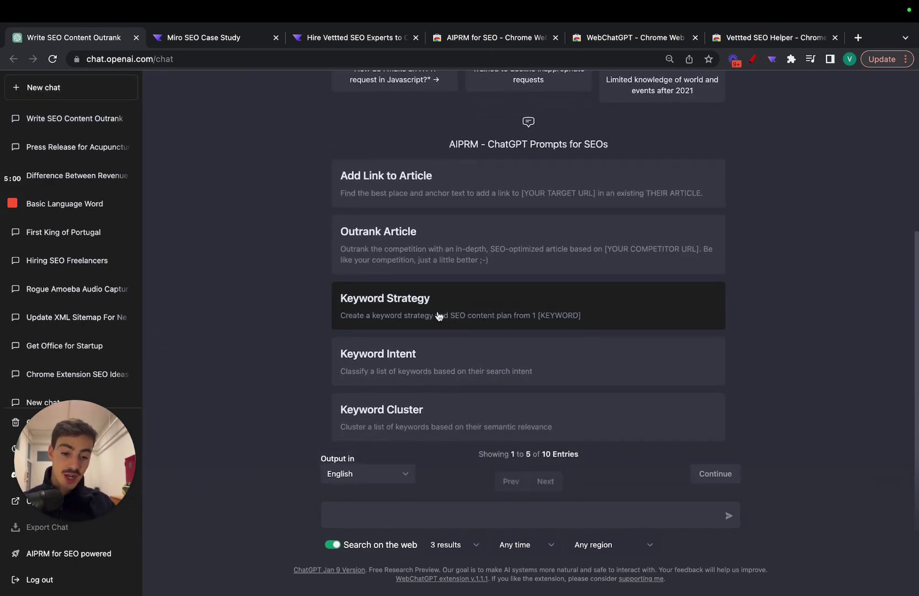
Choose the Keyword Strategy prompt and submit the keyword 'seo case studies'.
click(439, 316)
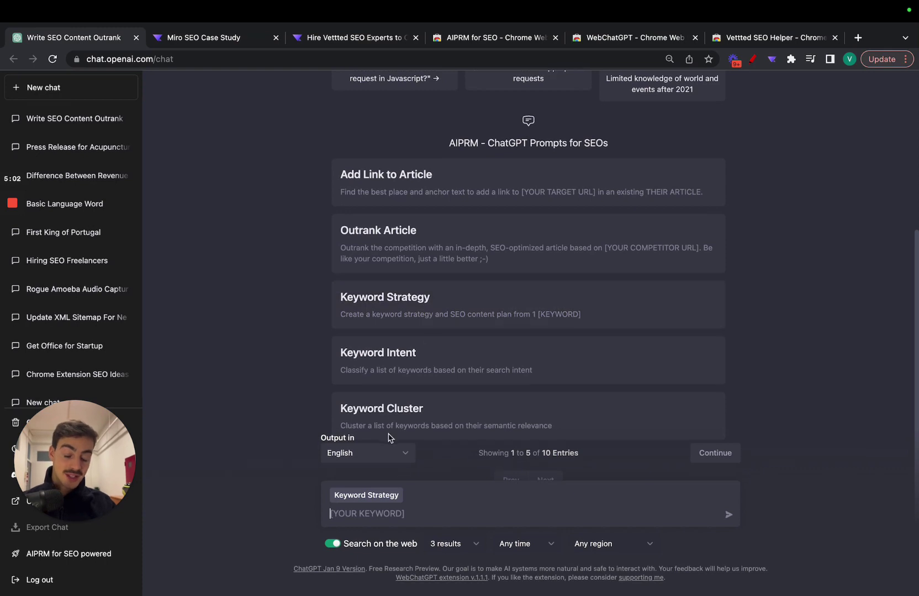
click(476, 303)
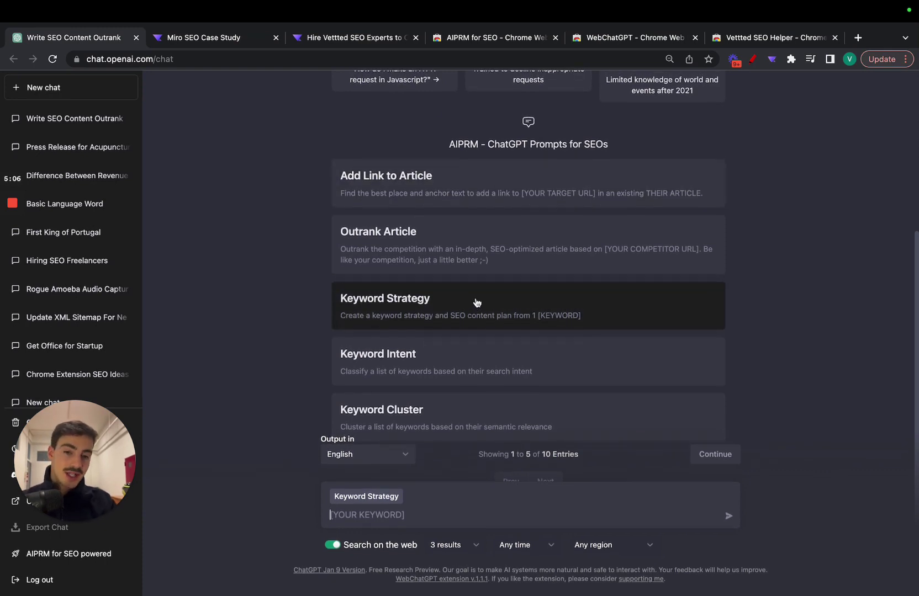
click(310, 38)
click(186, 39)
scroll(290, 142, up, 15)
click(67, 39)
text(seo case stu)
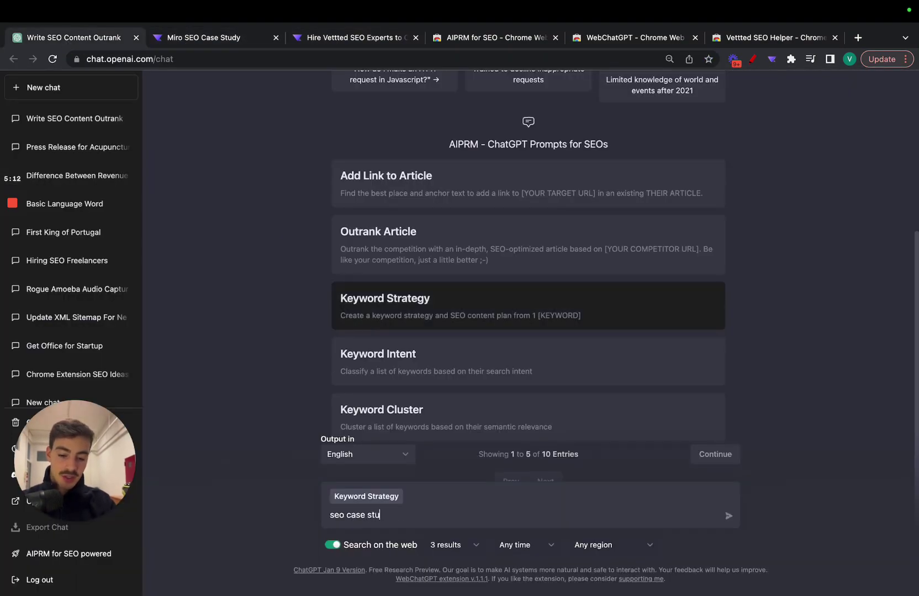
text(s)
key(Return)
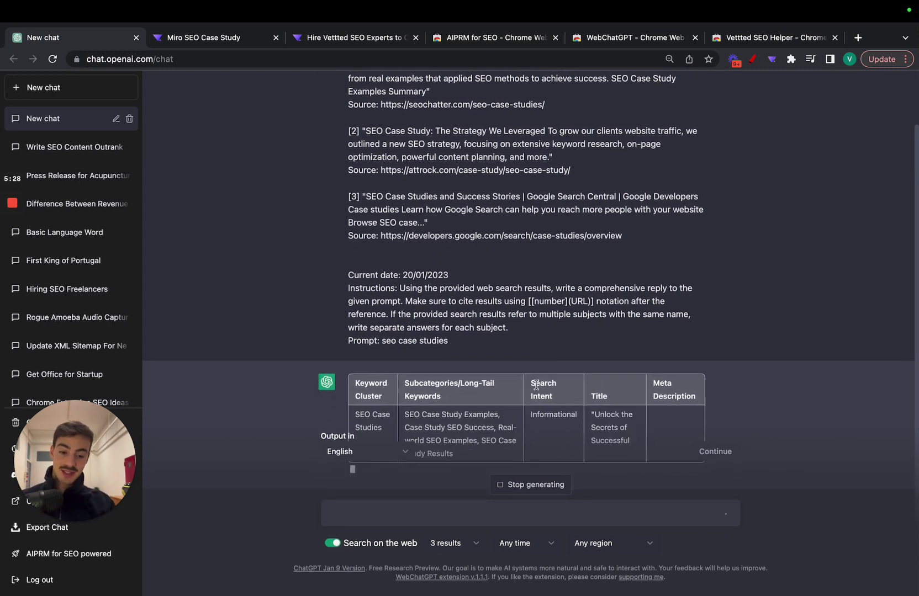
Highlight the Informational intent, Title and Meta Description cells in the keyword table.
drag(518, 404, 561, 405)
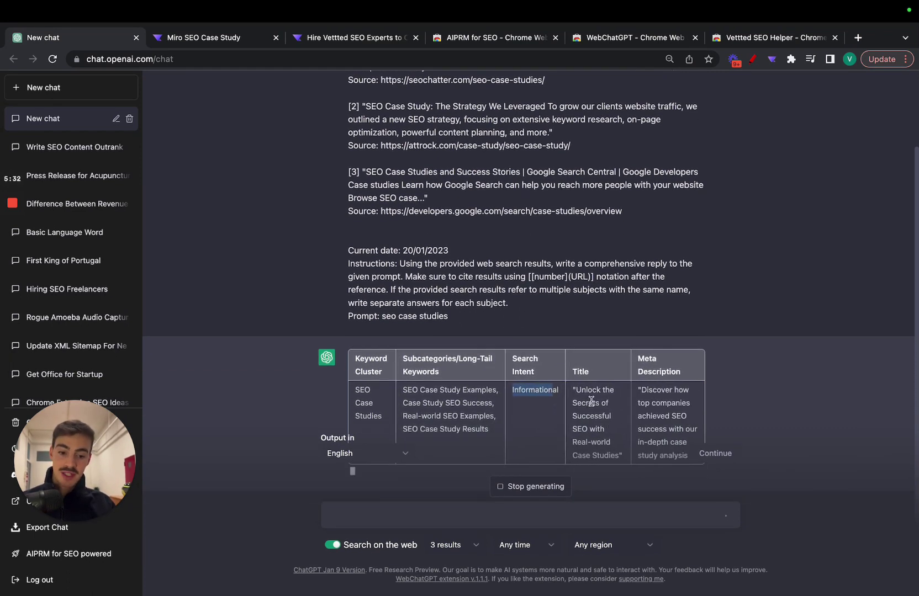
triple_click(591, 401)
triple_click(635, 397)
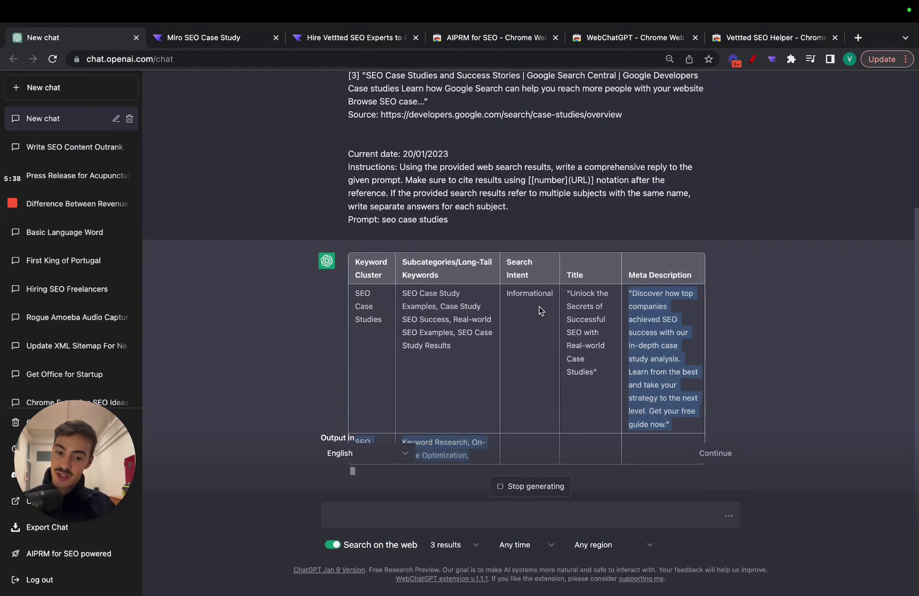
click(534, 302)
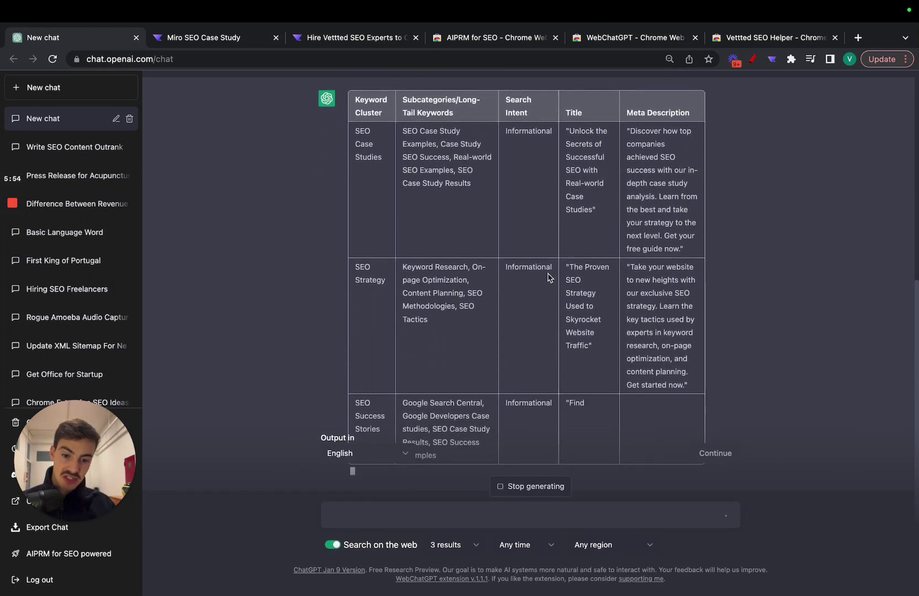
Dismiss the context menu and scroll between the table's header row and last row.
right_click(547, 273)
click(368, 153)
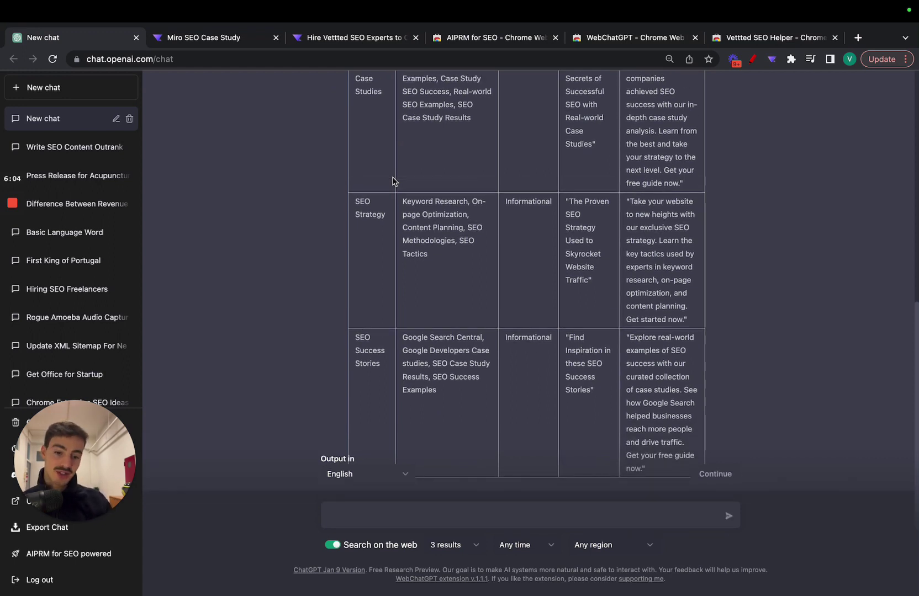
scroll(442, 188, up, 4)
scroll(502, 190, down, 2)
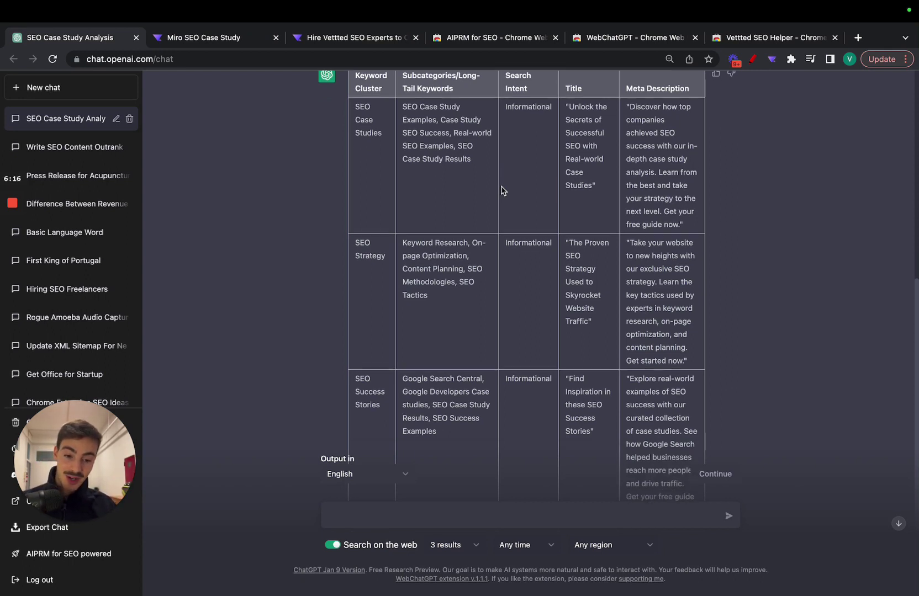
scroll(502, 190, up, 3)
scroll(502, 191, up, 2)
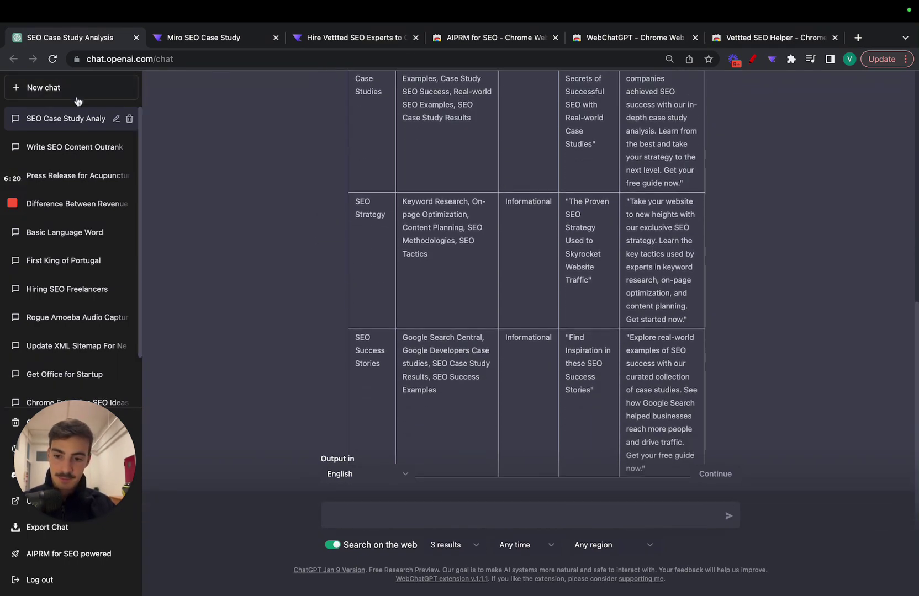
Start a new chat, check the AIPRM store page, and move the WebChatGPT tab ahead of it.
click(77, 97)
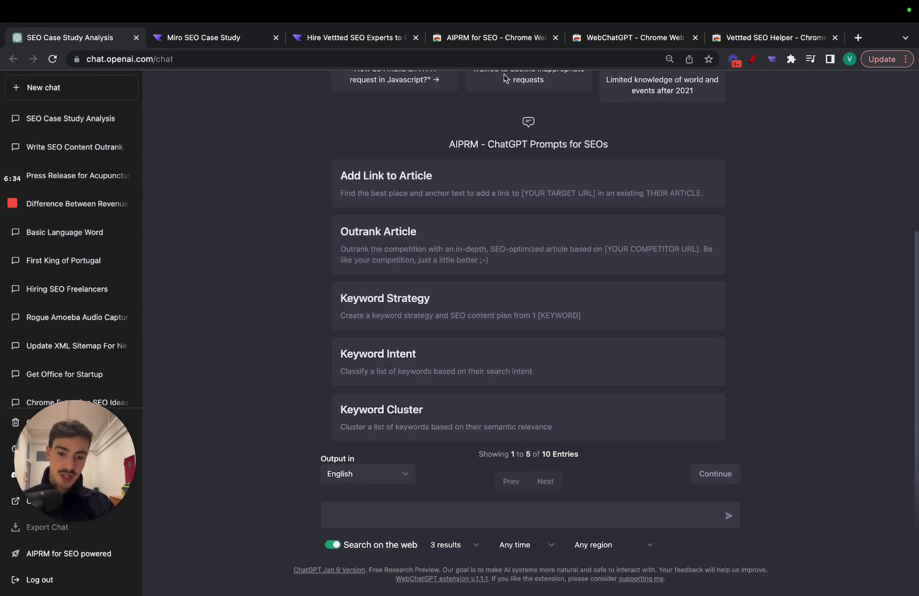
click(483, 46)
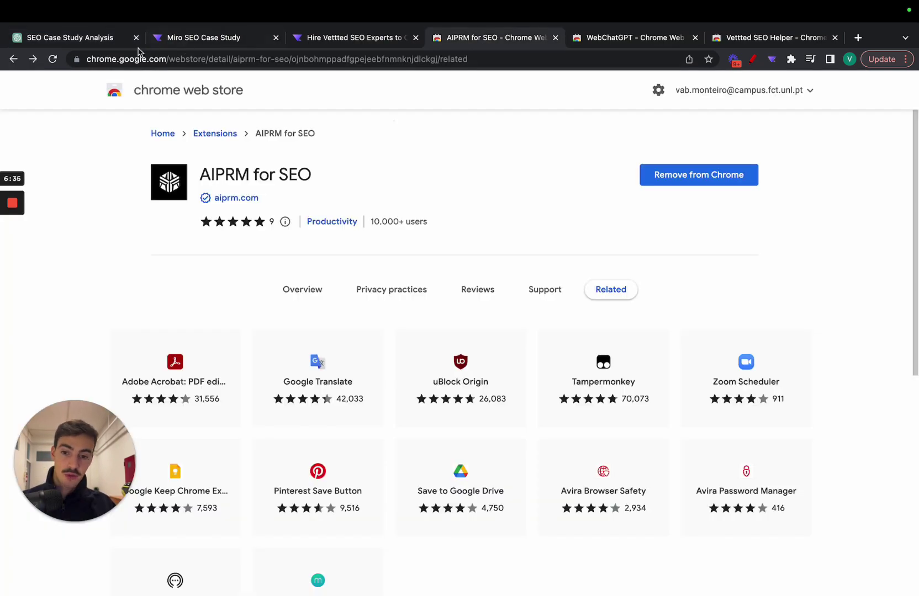
click(101, 43)
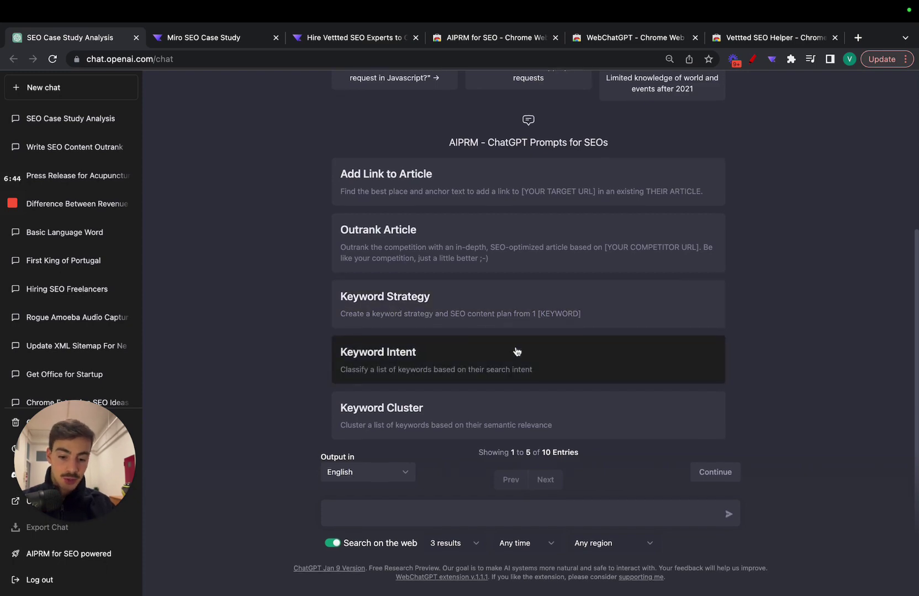
drag(617, 47, 499, 45)
Set WebChatGPT web search to include 5 results.
click(102, 45)
double_click(338, 551)
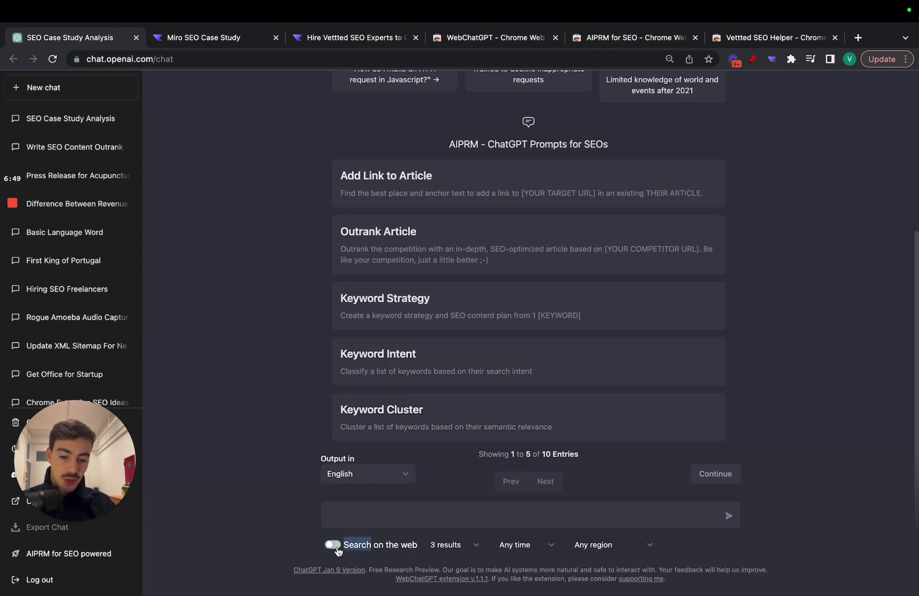
click(445, 548)
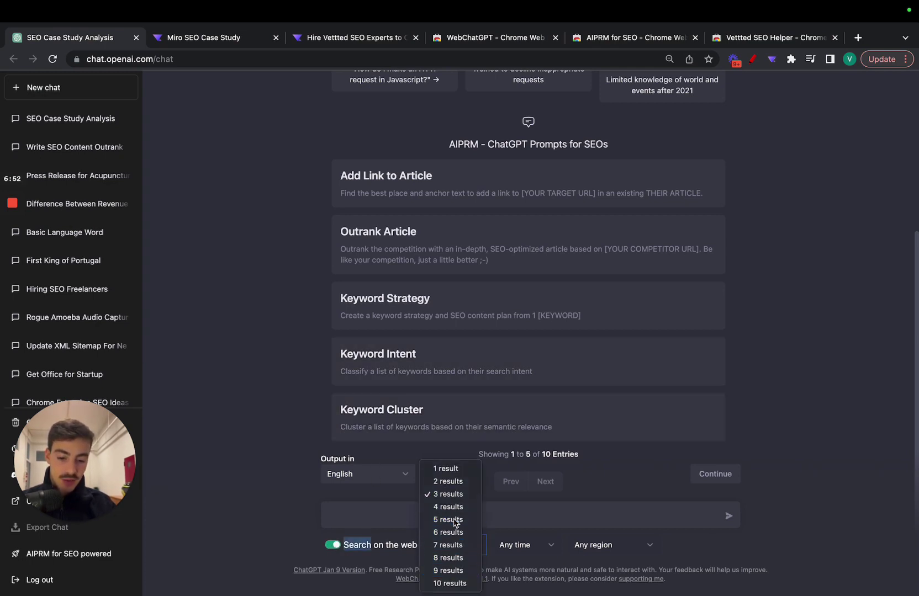
click(451, 522)
Send the SEO case studies search prompt, inspect the first result, then turn web search off.
click(496, 513)
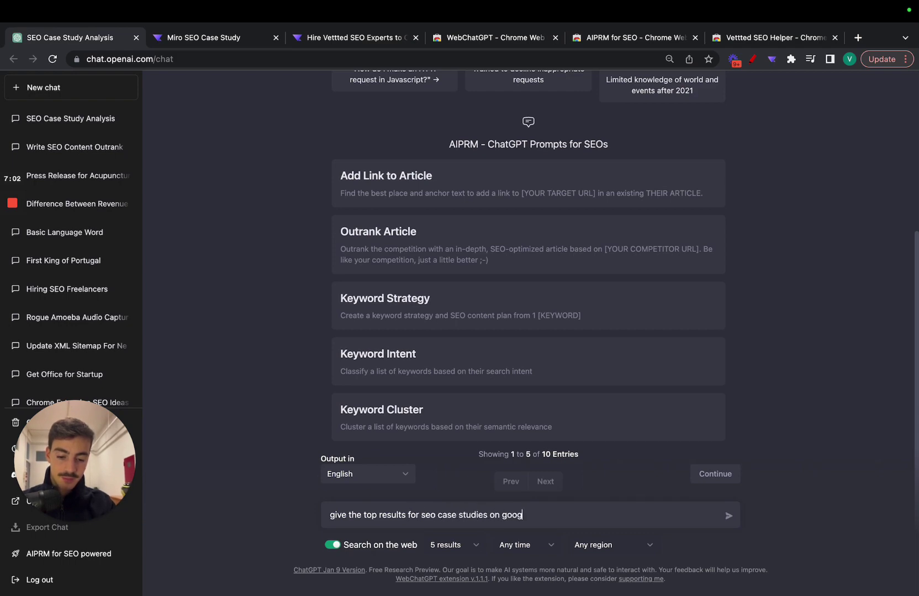
key(super+a)
key(BackSpace)
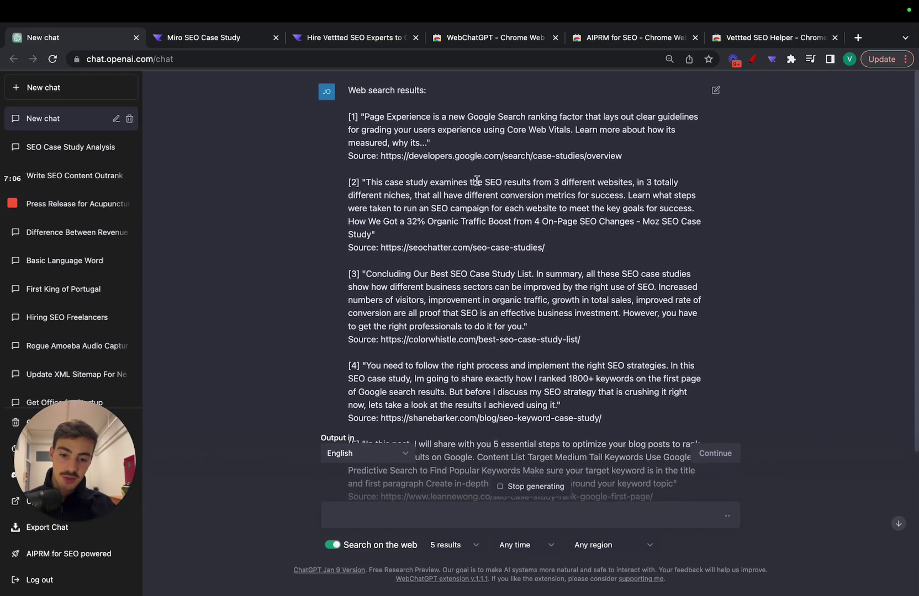
drag(364, 117, 480, 127)
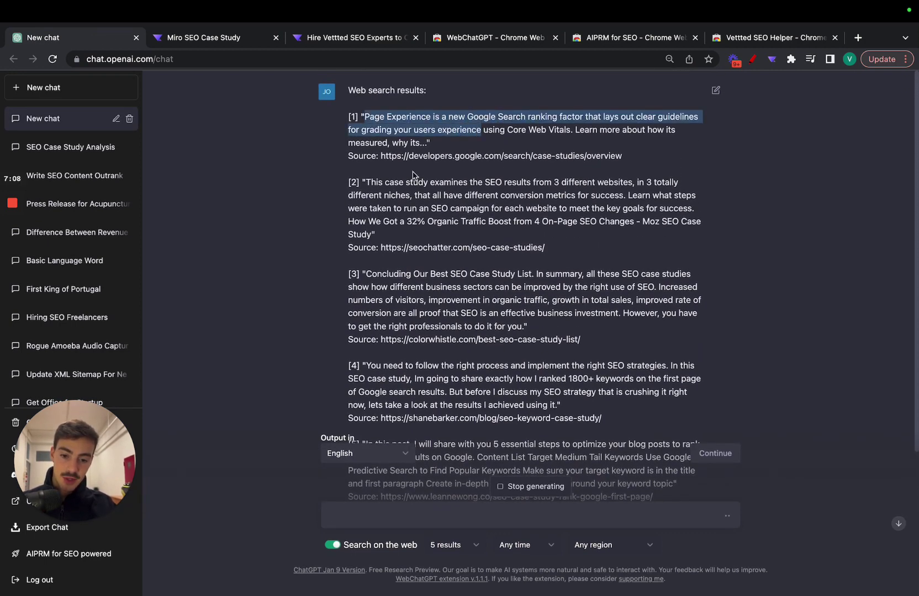
drag(350, 142, 454, 145)
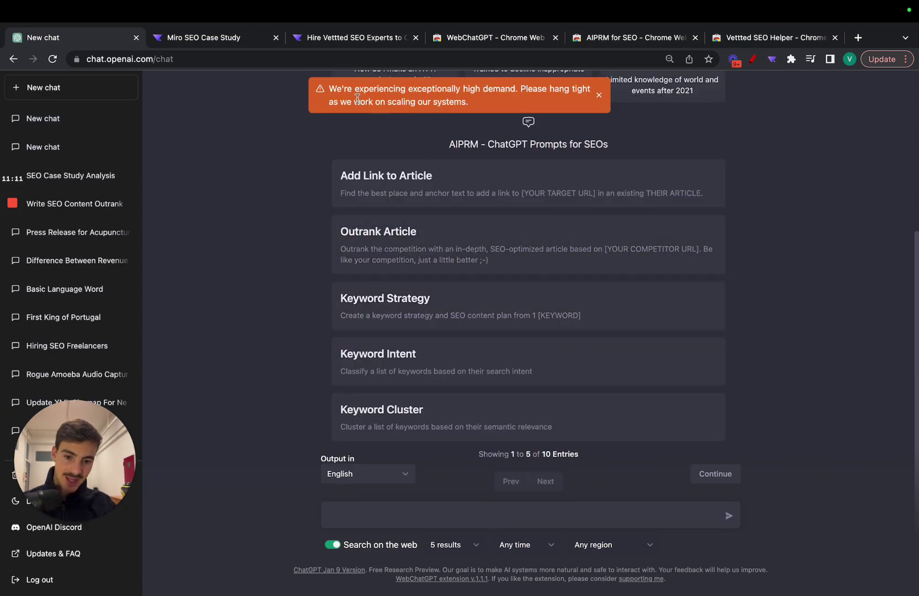
drag(341, 89, 482, 117)
click(493, 514)
click(348, 549)
Ask for 5 FAQs on best SEO tools, draft the schema follow-up, and stop the answer.
text(genrate me 5 faqs for best)
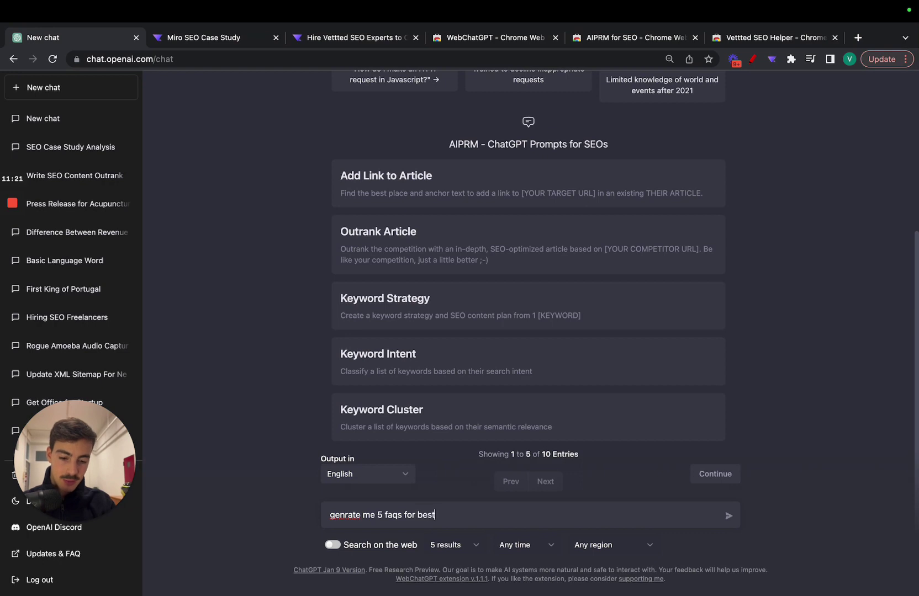
text( seo tools)
key(Return)
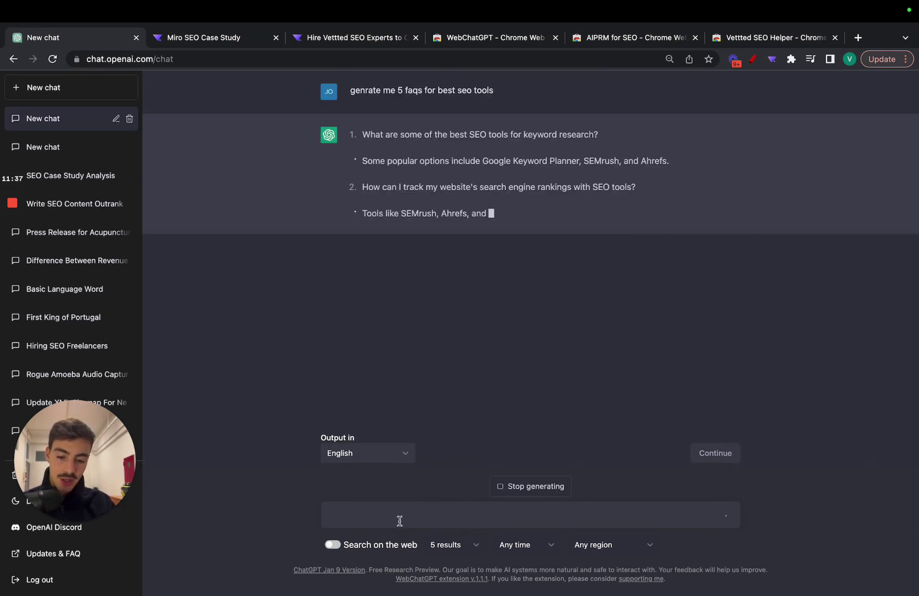
text(now generate me schema or struct)
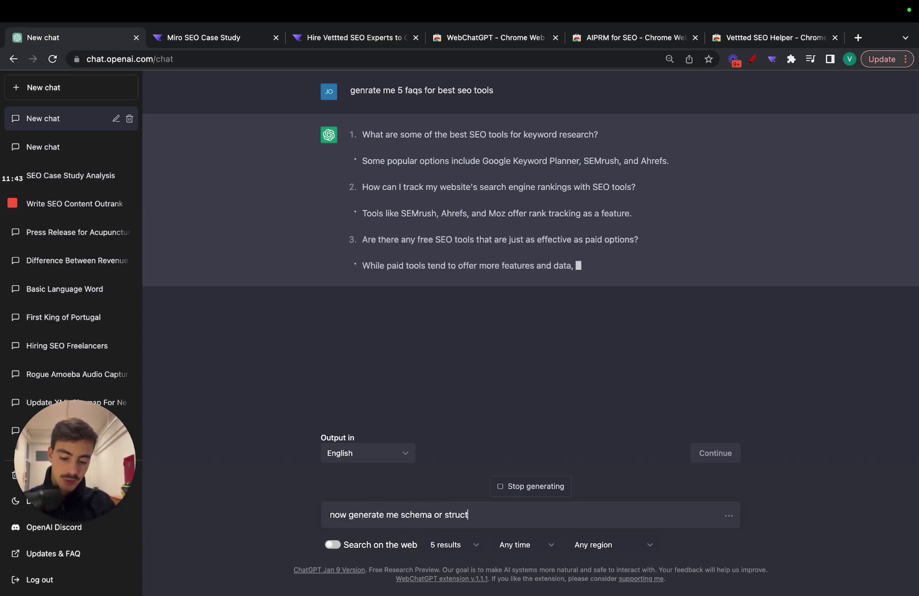
text(ured date )
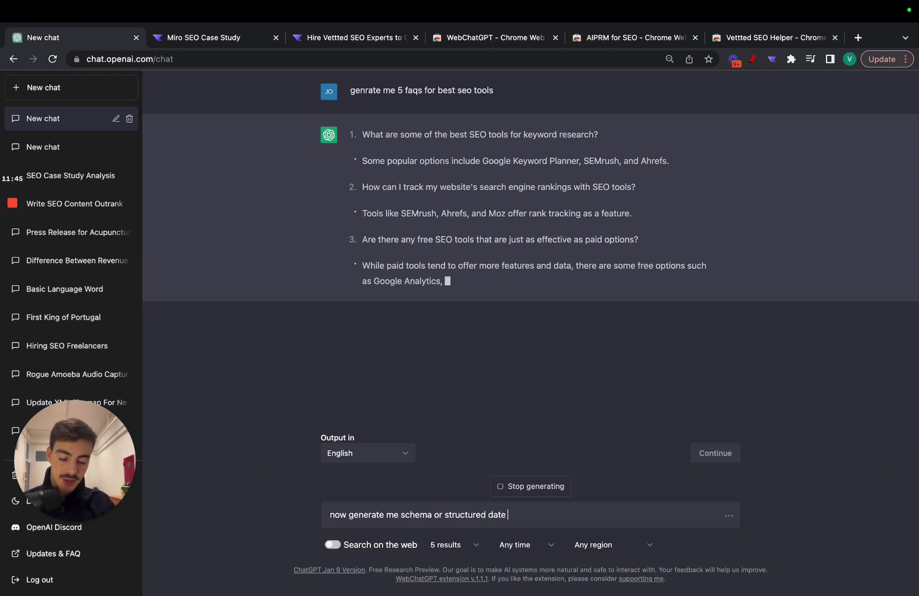
text(from the results above)
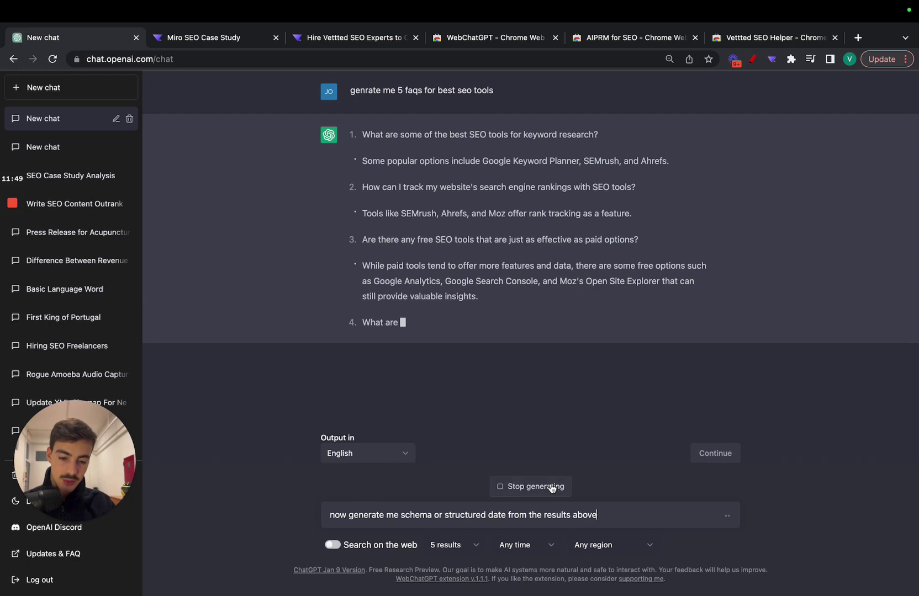
click(554, 488)
Send the structured data request, retry it after the error, and reopen the Best SEO Tools FAQs chat.
key(Return)
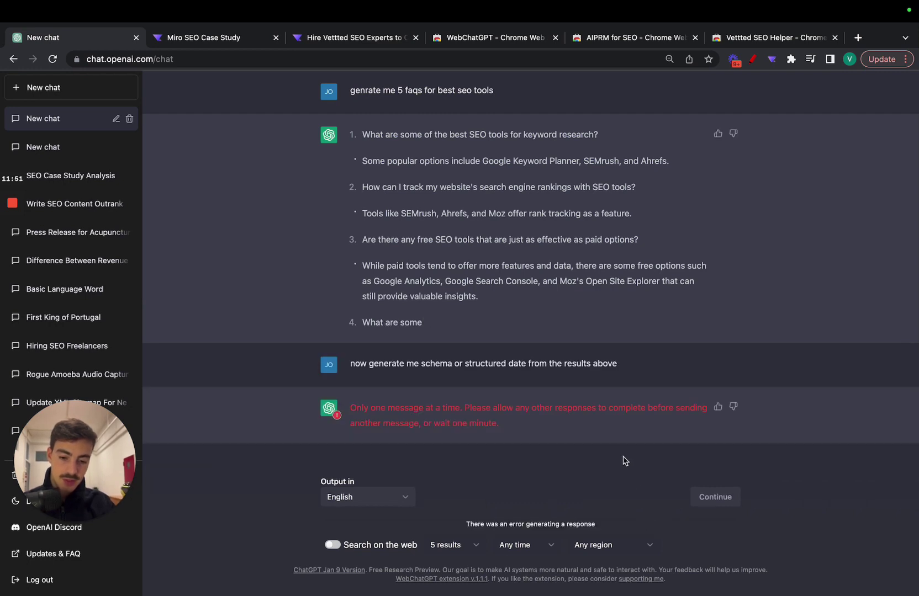
triple_click(513, 365)
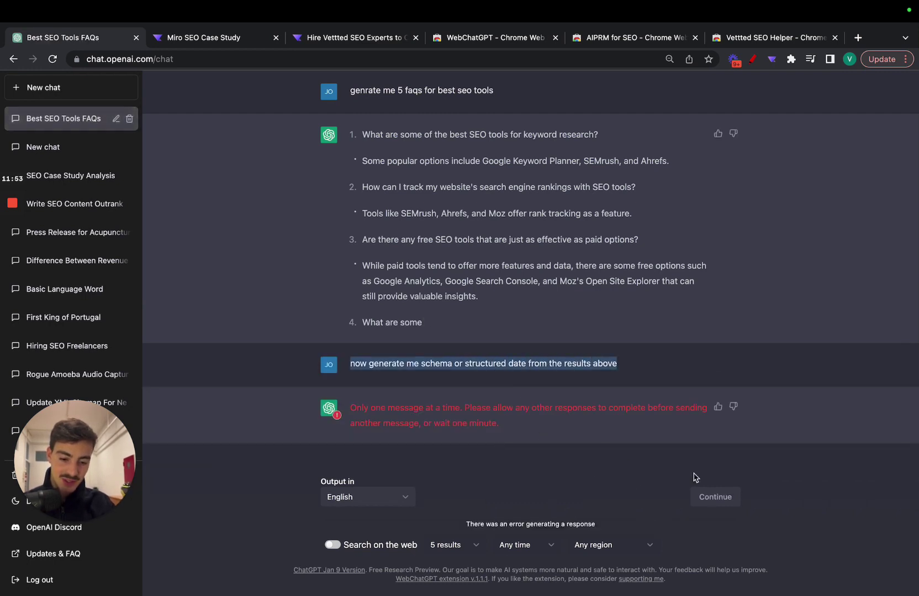
click(718, 498)
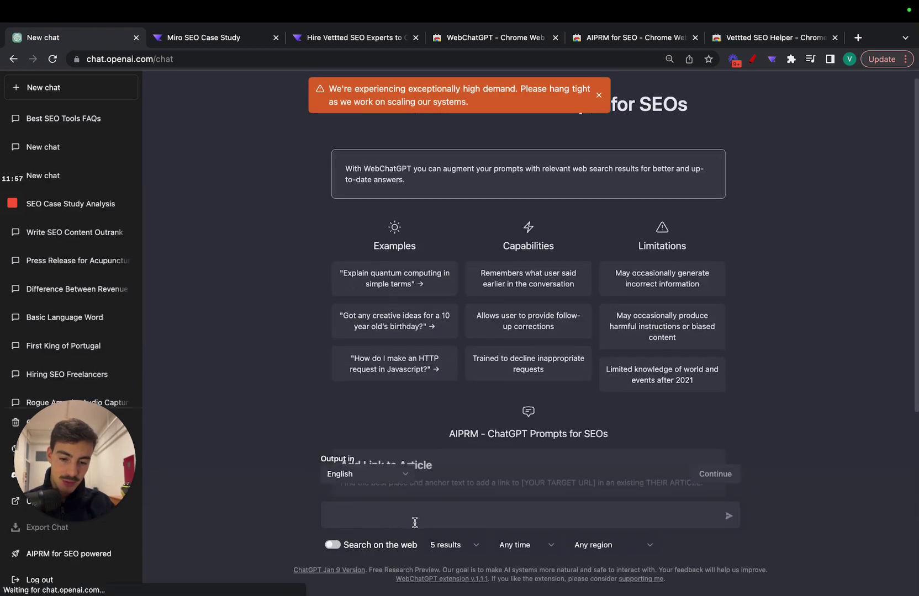
click(67, 118)
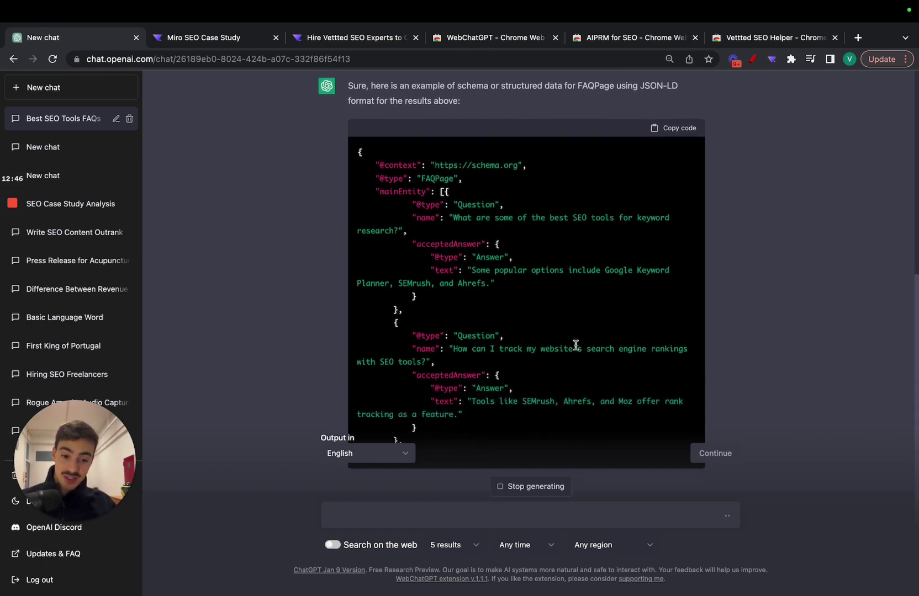
Scroll through the three-question FAQPage JSON-LD code and its head-section note.
scroll(577, 349, up, 2)
scroll(577, 349, up, 1)
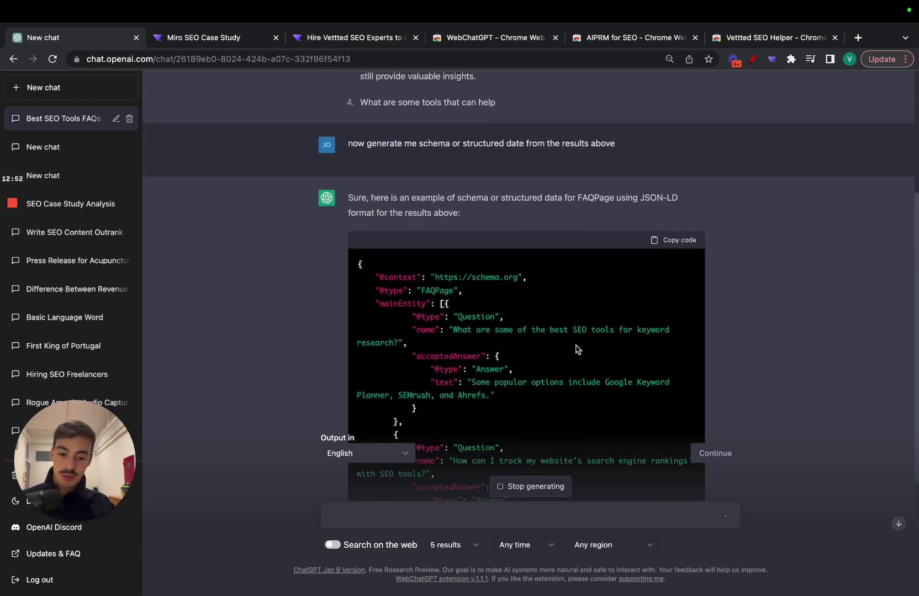
scroll(577, 349, up, 4)
scroll(577, 349, down, 7)
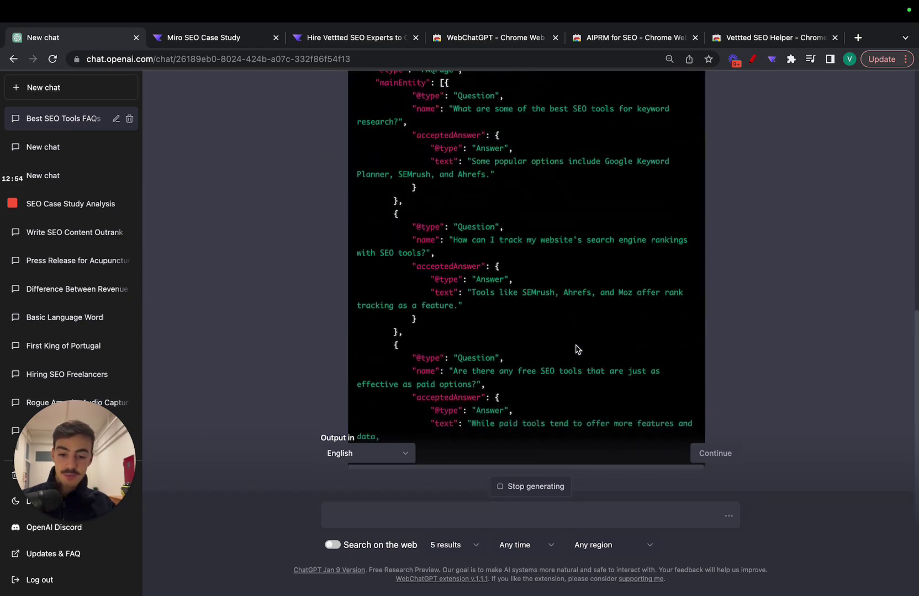
scroll(577, 349, up, 2)
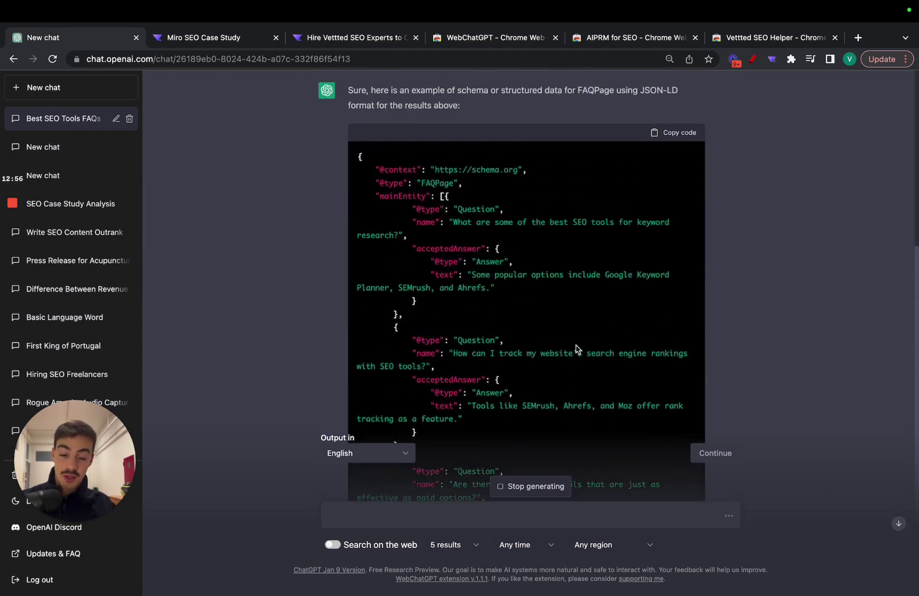
scroll(577, 349, down, 3)
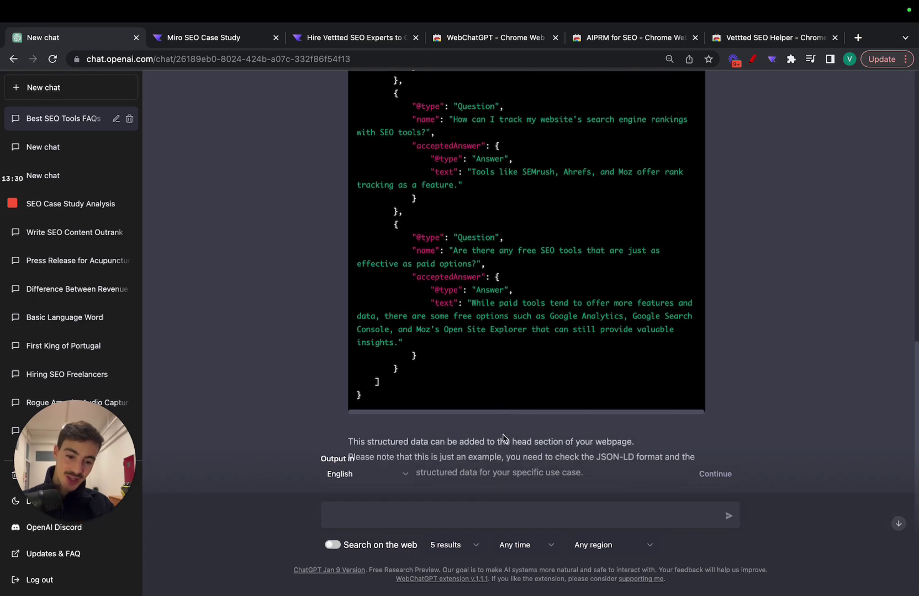
scroll(503, 438, up, 10)
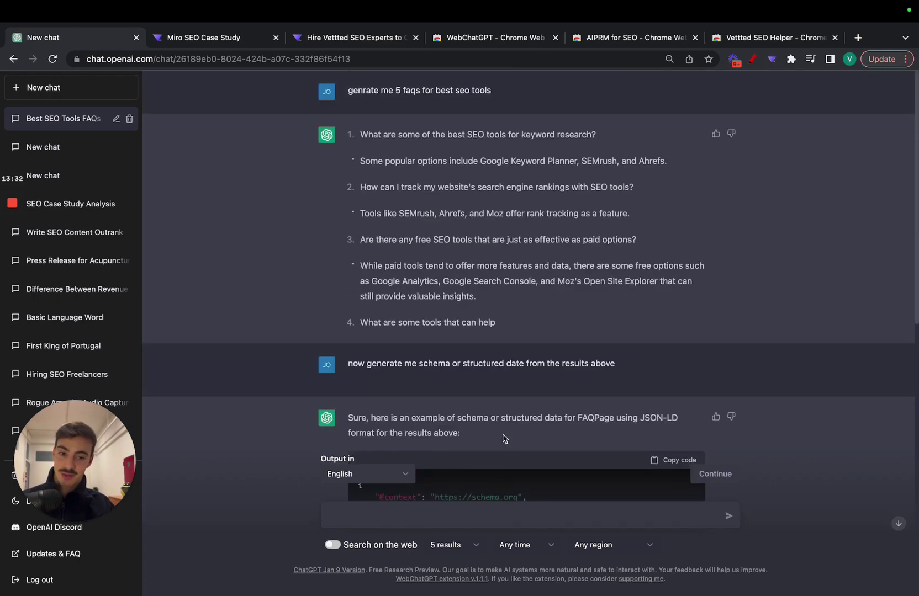
scroll(502, 439, down, 10)
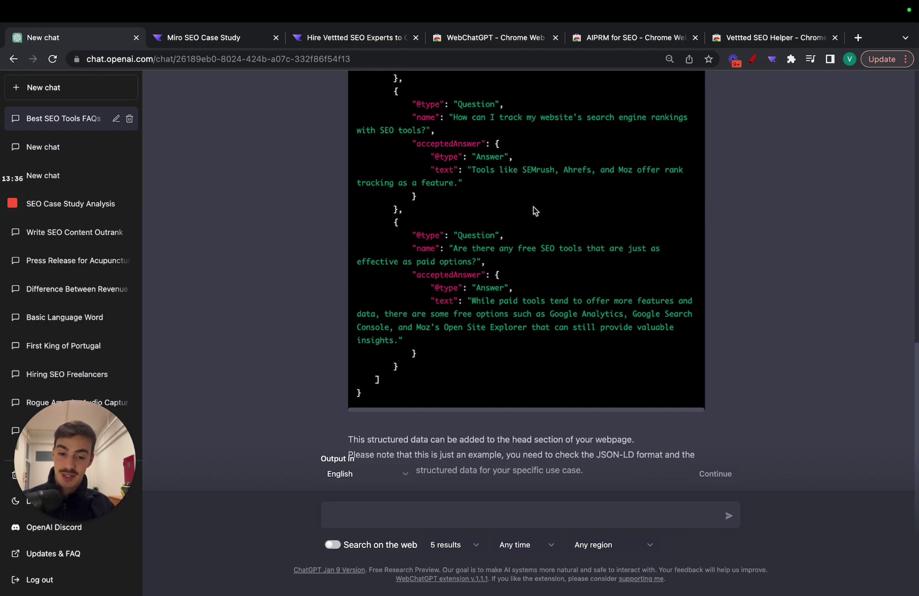
click(493, 41)
click(611, 41)
click(509, 43)
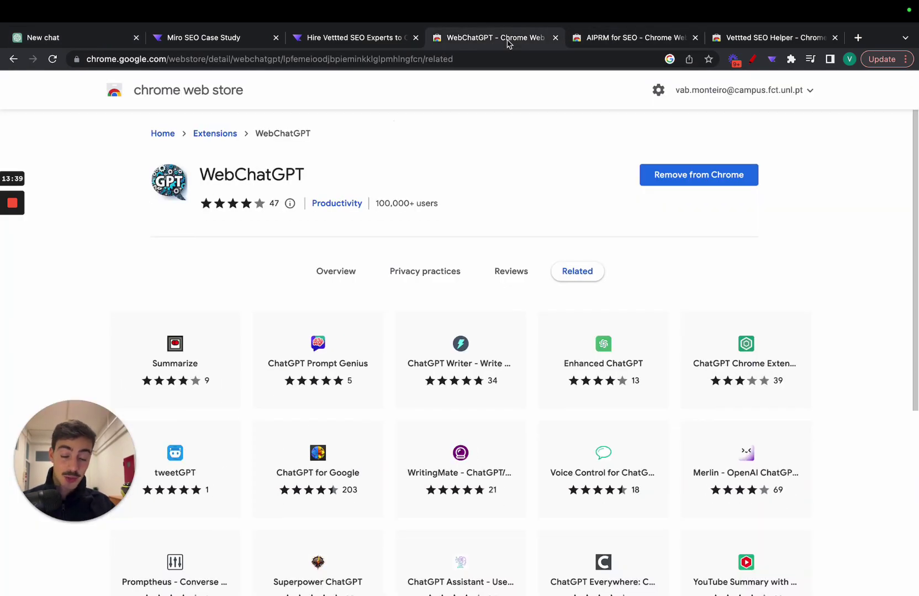
click(604, 43)
click(474, 44)
click(75, 38)
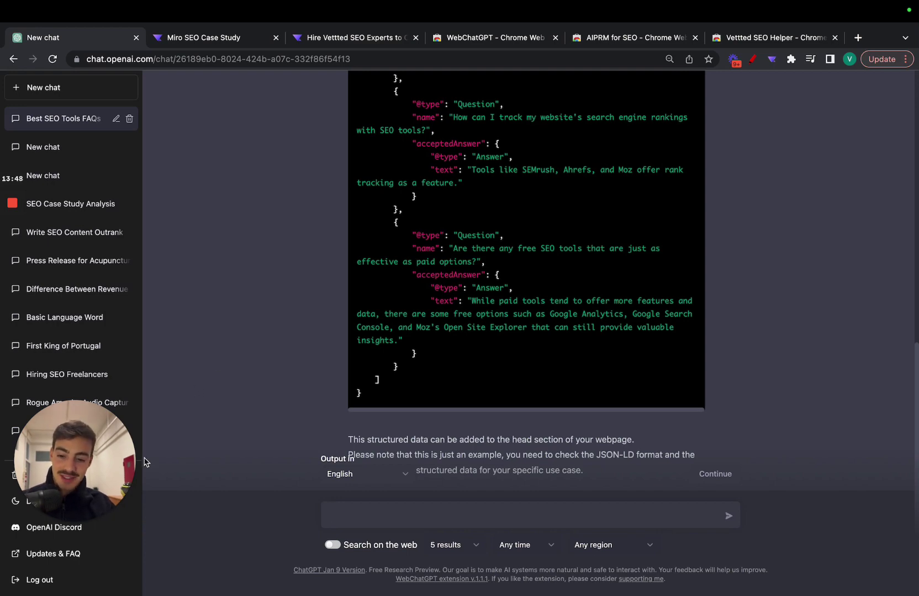
click(80, 521)
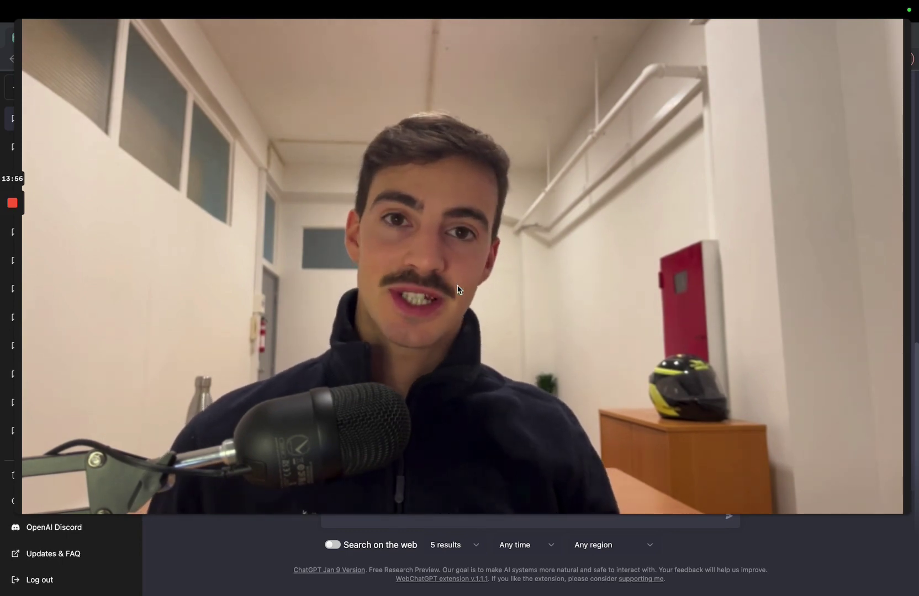
mouse_move(529, 384)
click(454, 514)
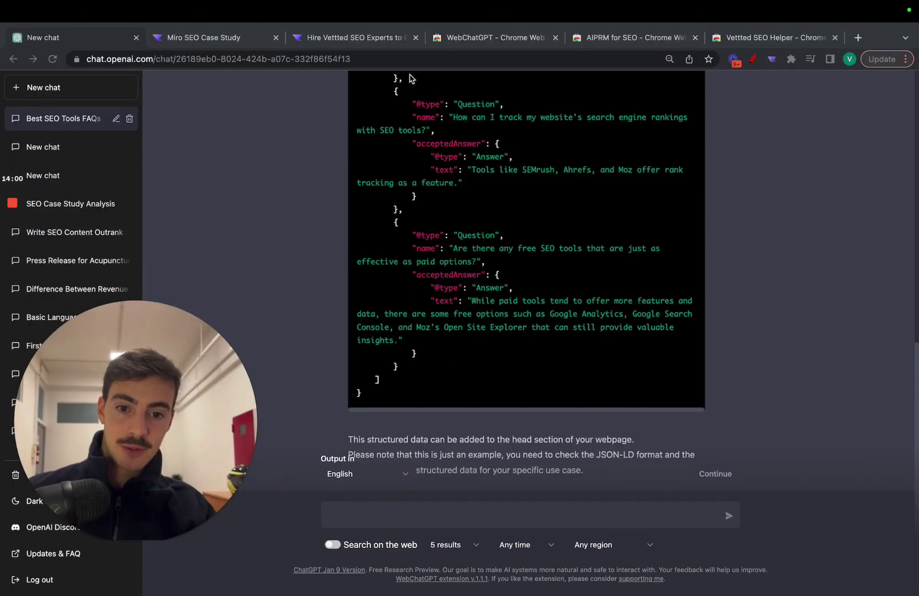
Place the Vettted SEO Helper store tab beside the Vettted site and return to its home page.
click(228, 39)
key(ctrl+Tab)
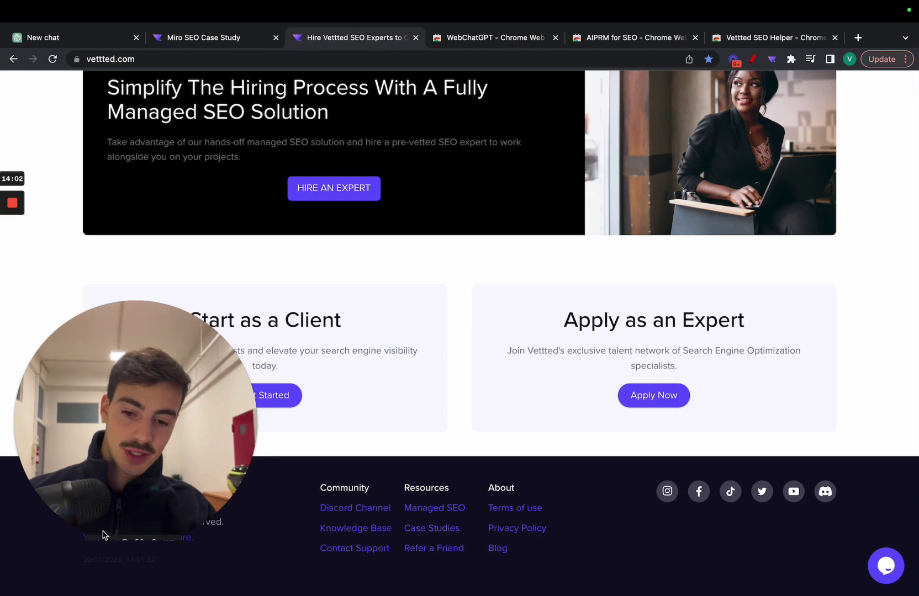
scroll(301, 174, up, 20)
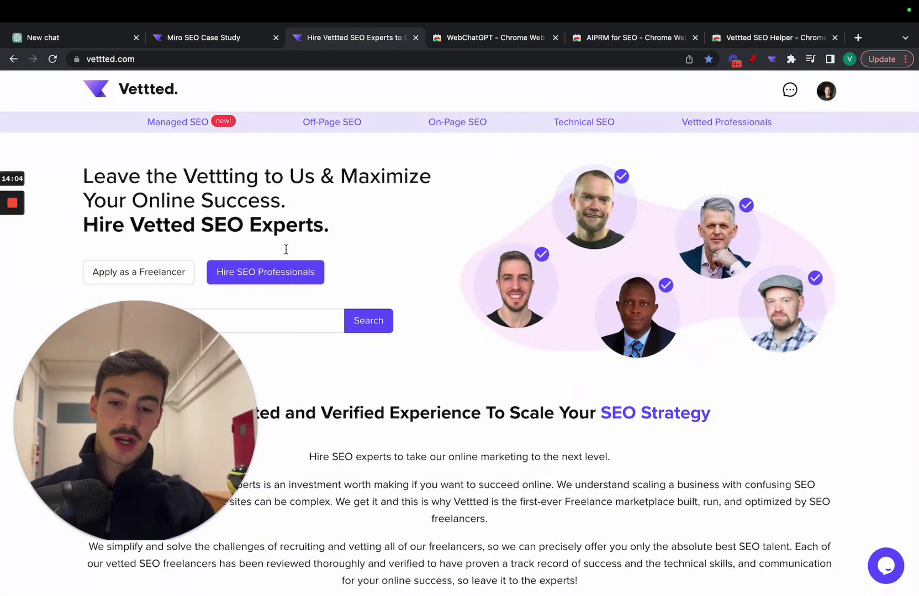
drag(242, 349, 834, 243)
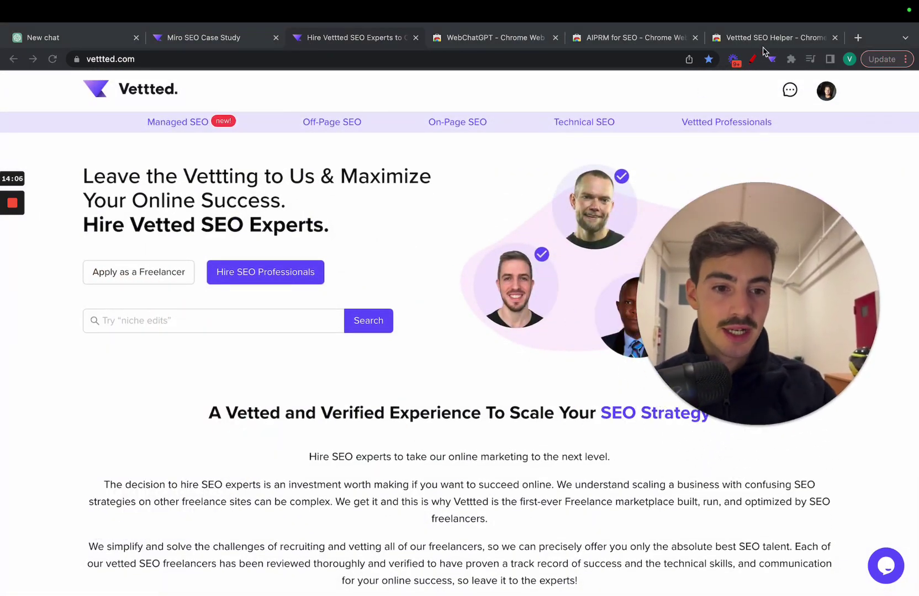
drag(766, 38, 486, 38)
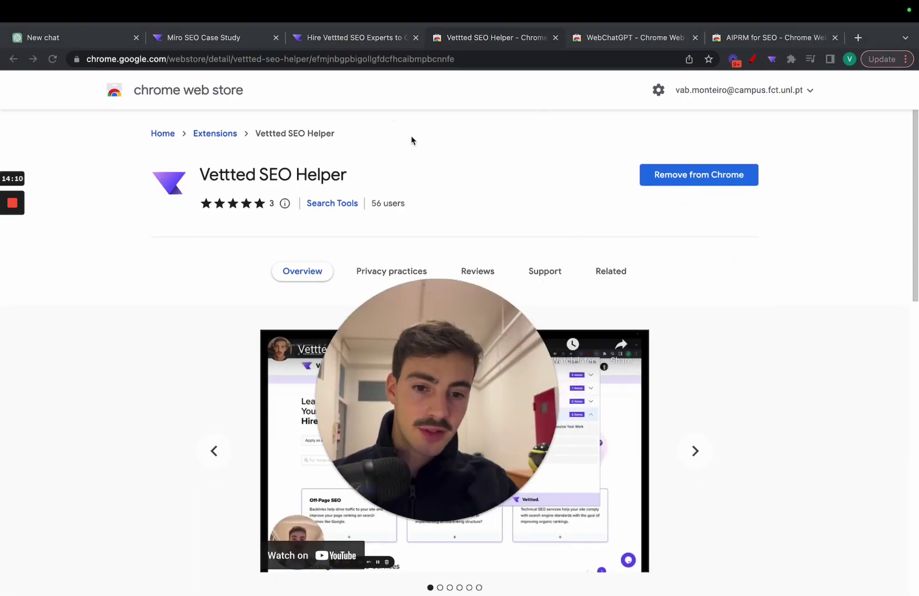
click(385, 41)
Check the home page's SEO summary, meta and Open Graph tags, and heading structure.
click(772, 59)
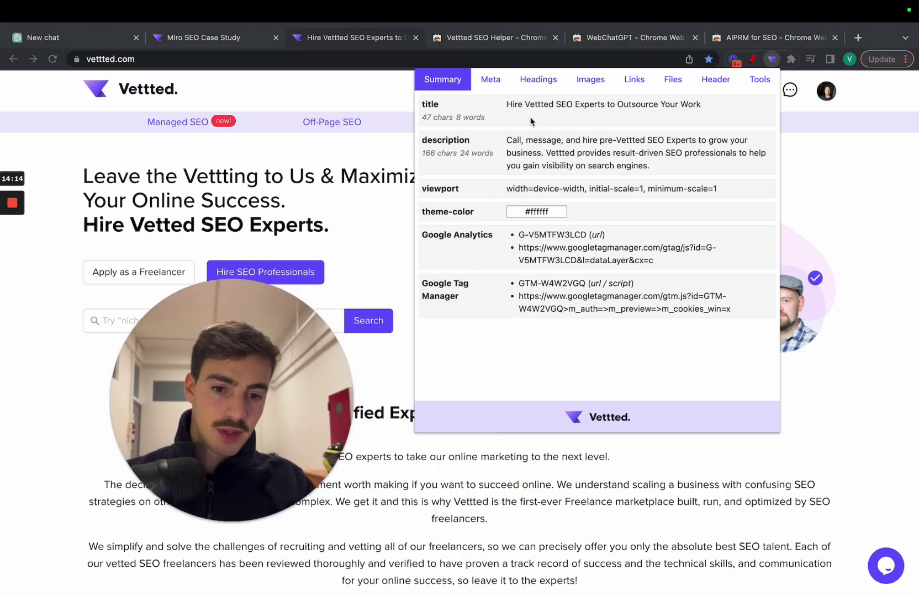
click(490, 79)
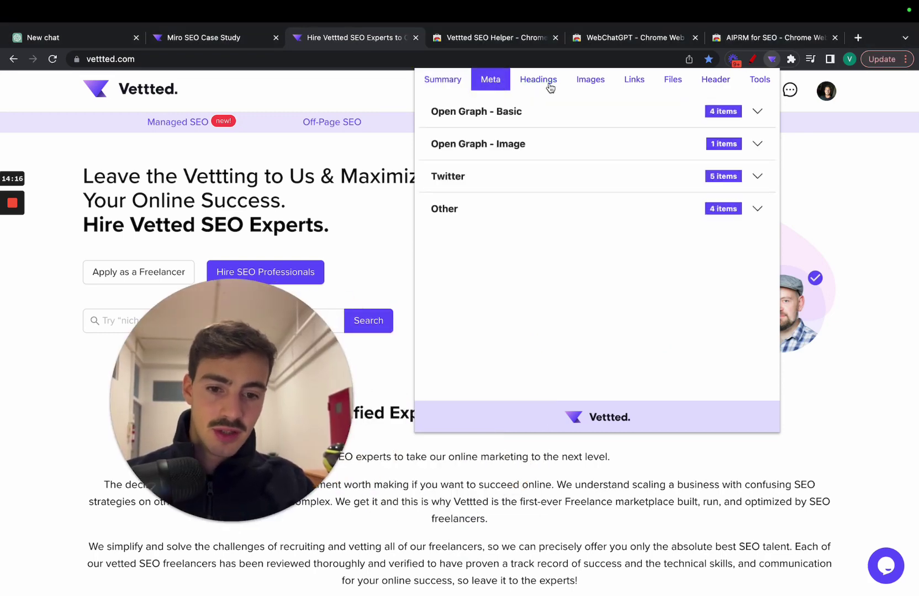
click(554, 88)
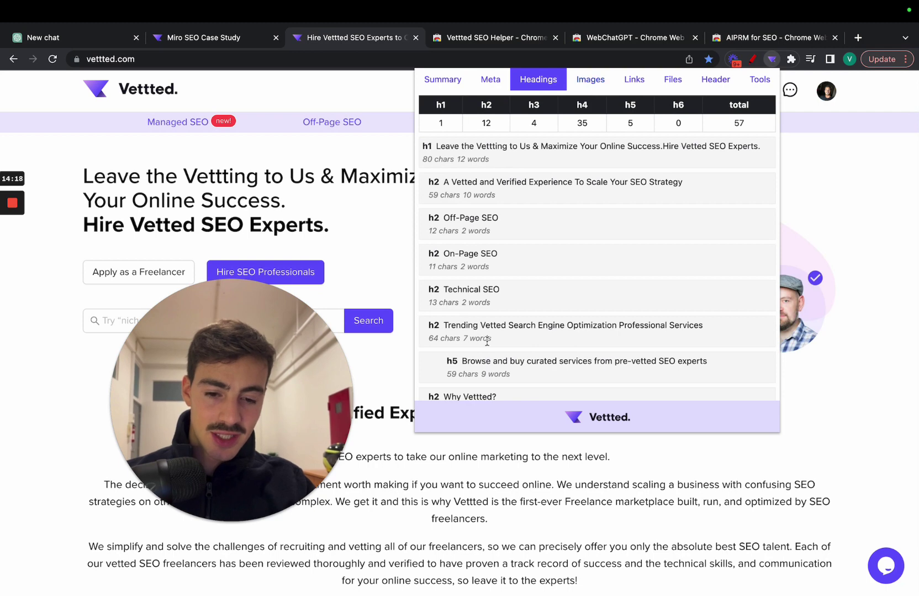
scroll(488, 346, down, 5)
scroll(488, 346, up, 5)
Check the images, links, script files and sitemap/robots files, then close the popup.
click(590, 81)
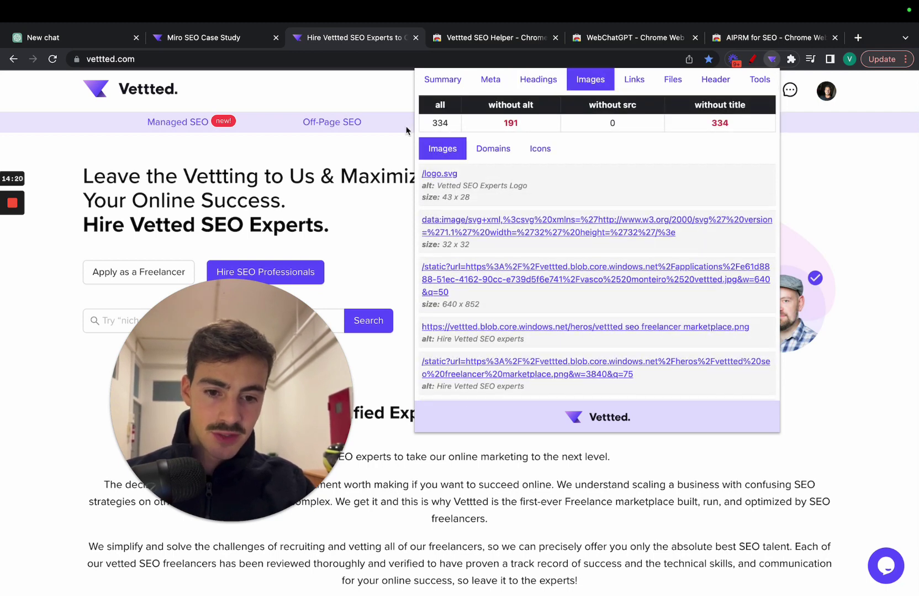
click(620, 86)
click(673, 88)
click(514, 183)
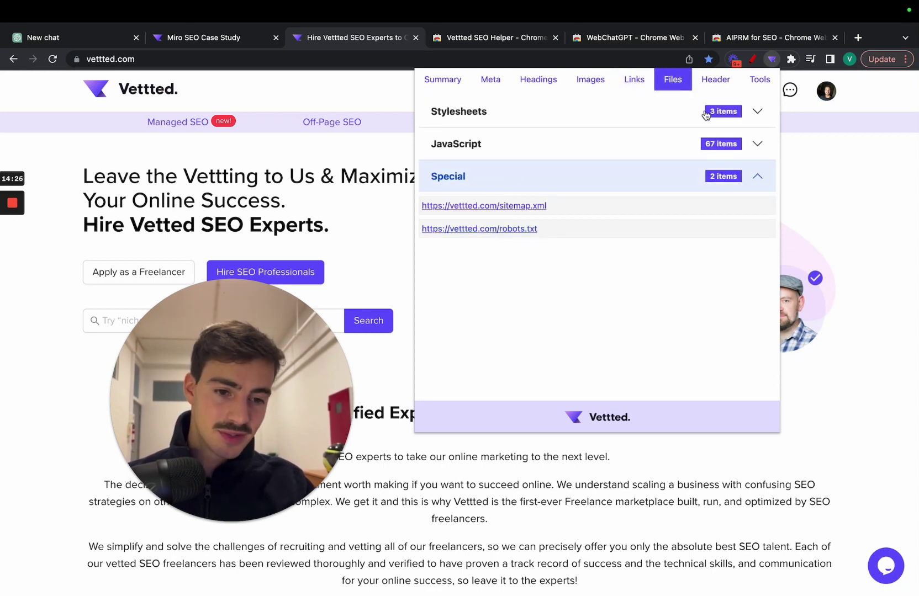
click(822, 134)
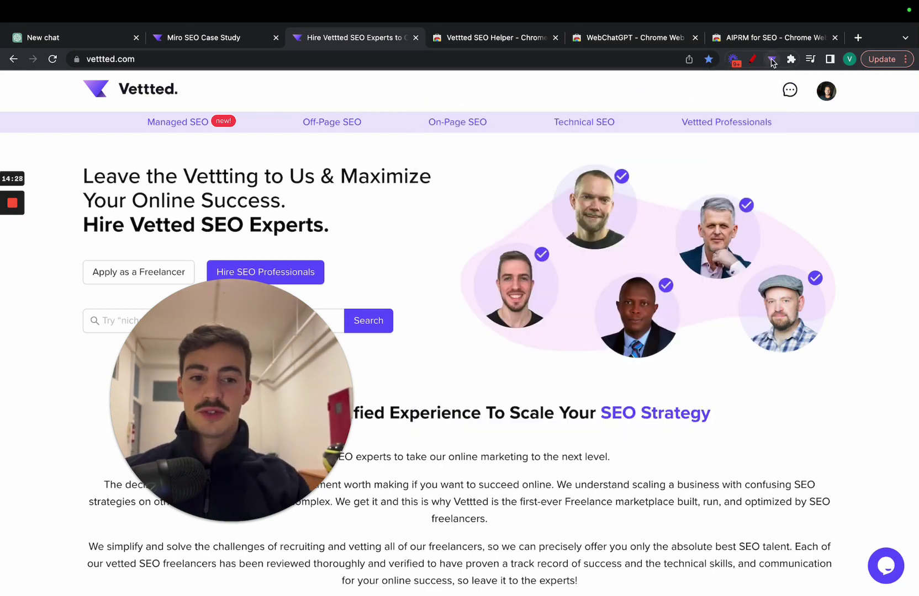
Dismiss the SEO analysis overlay and go to Vettted's Campaigns page from the account menu.
click(771, 59)
click(837, 153)
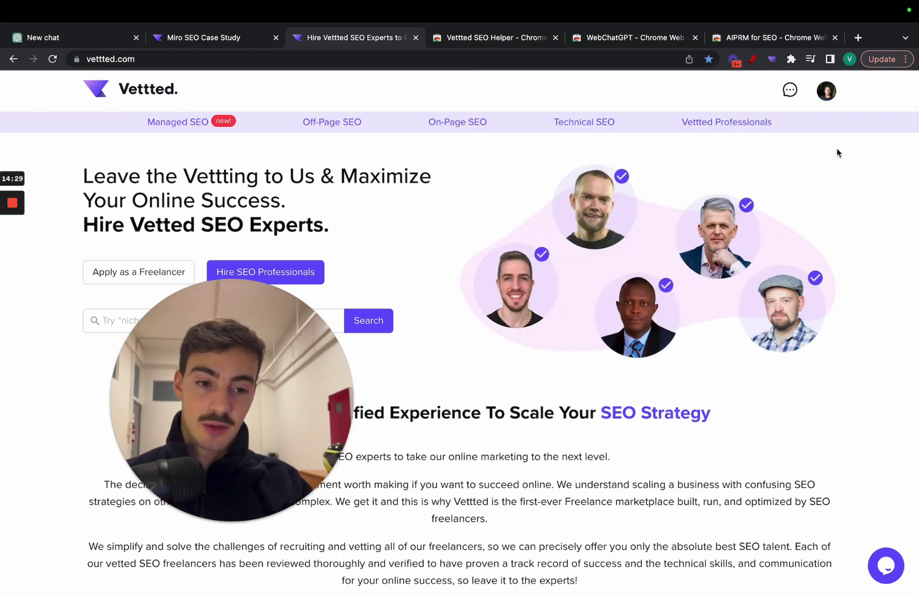
click(831, 100)
click(814, 248)
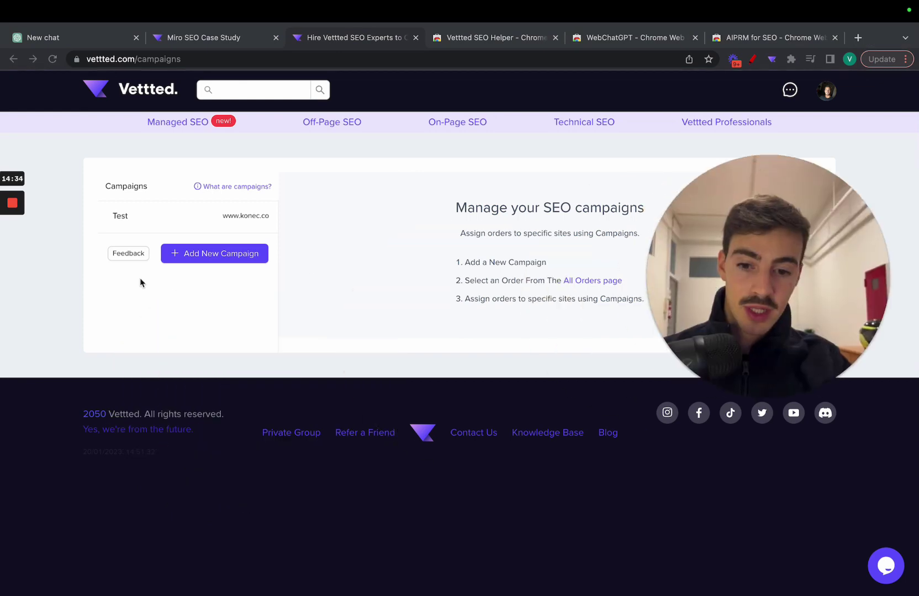
click(235, 218)
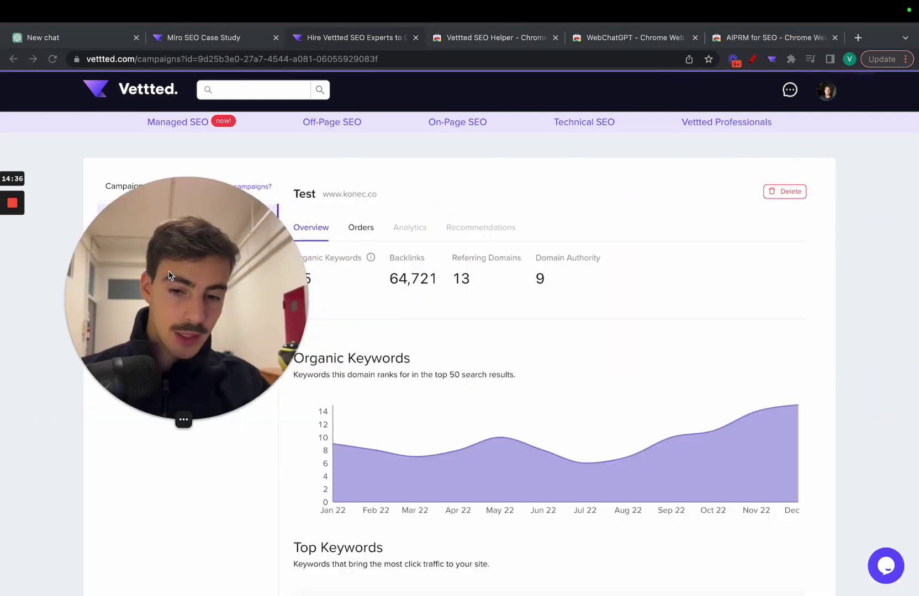
scroll(452, 260, down, 3)
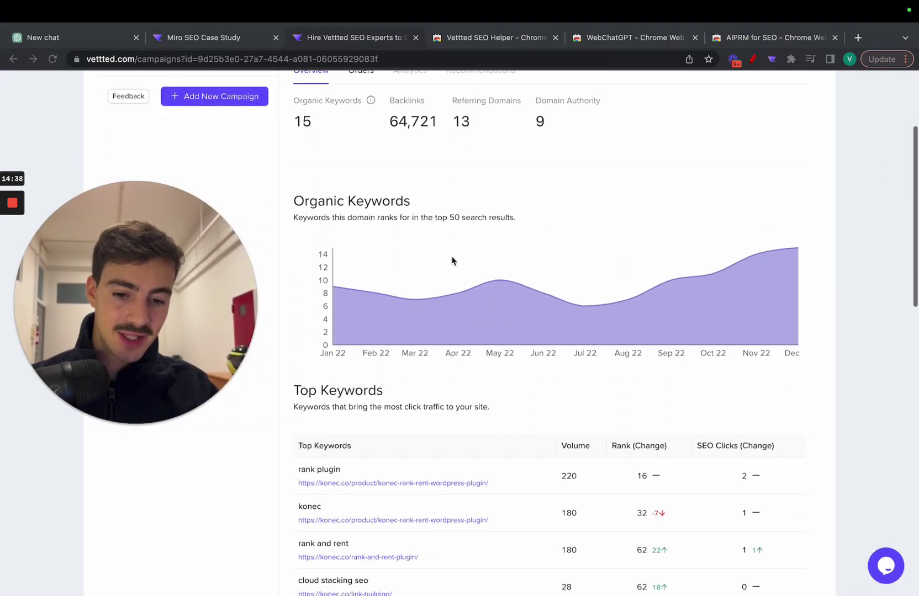
scroll(452, 261, down, 10)
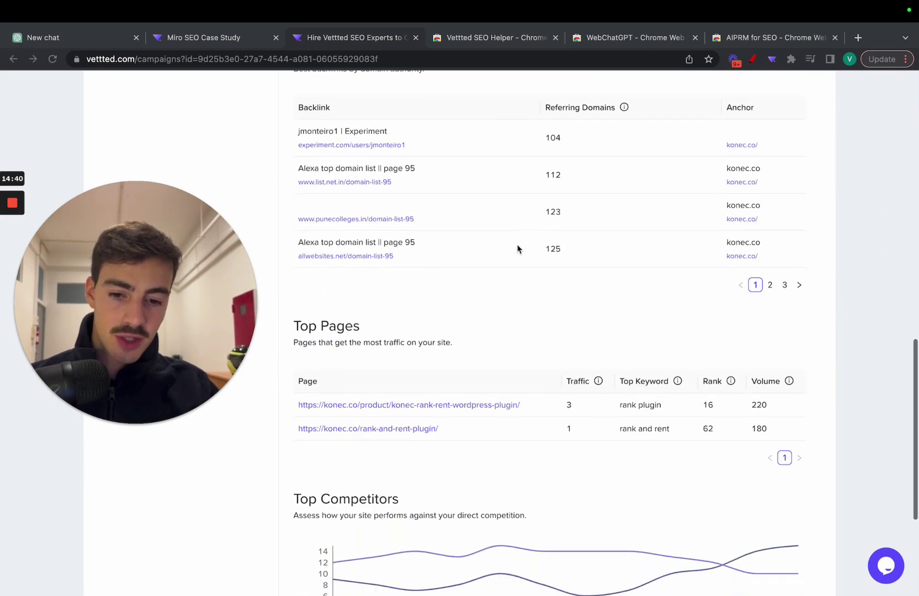
scroll(560, 359, down, 3)
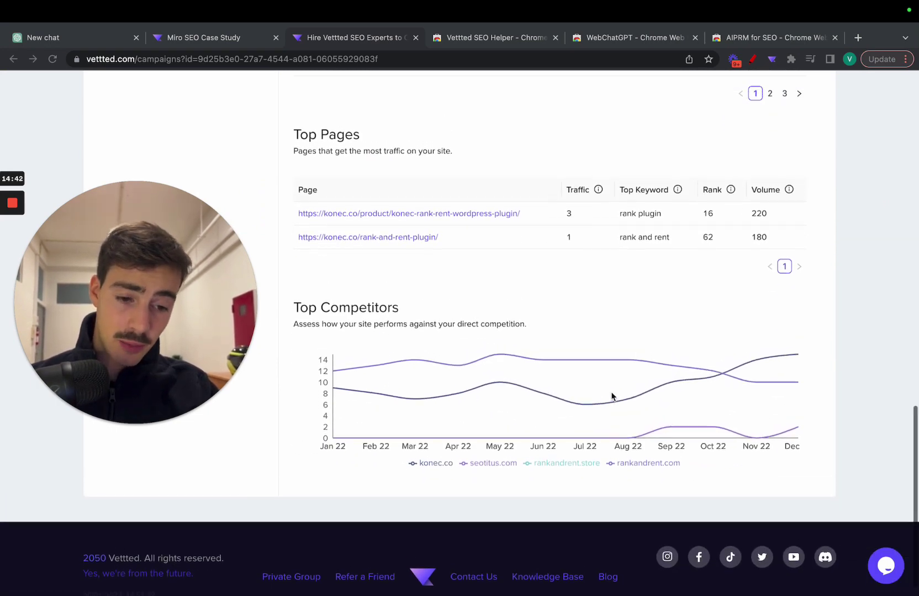
scroll(611, 396, up, 15)
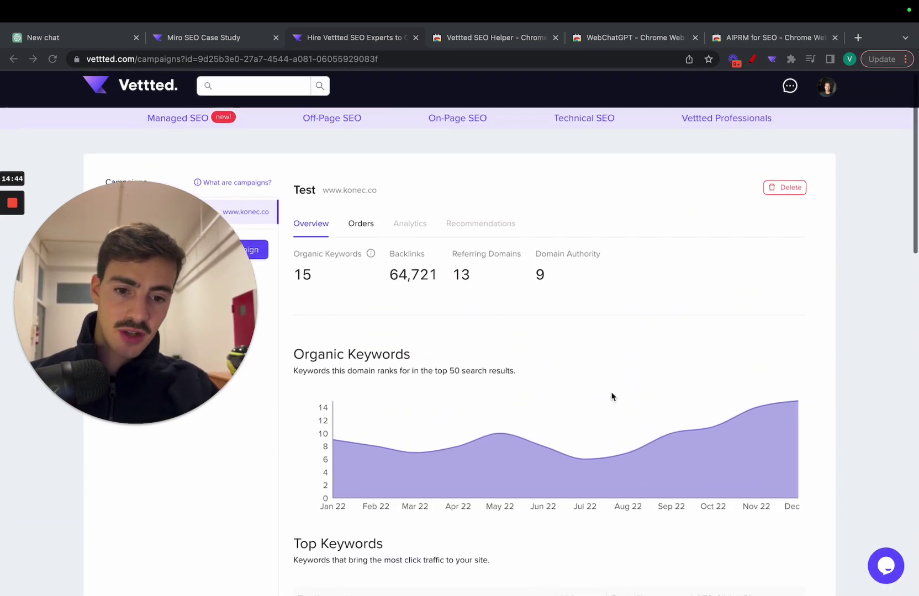
scroll(376, 286, down, 1)
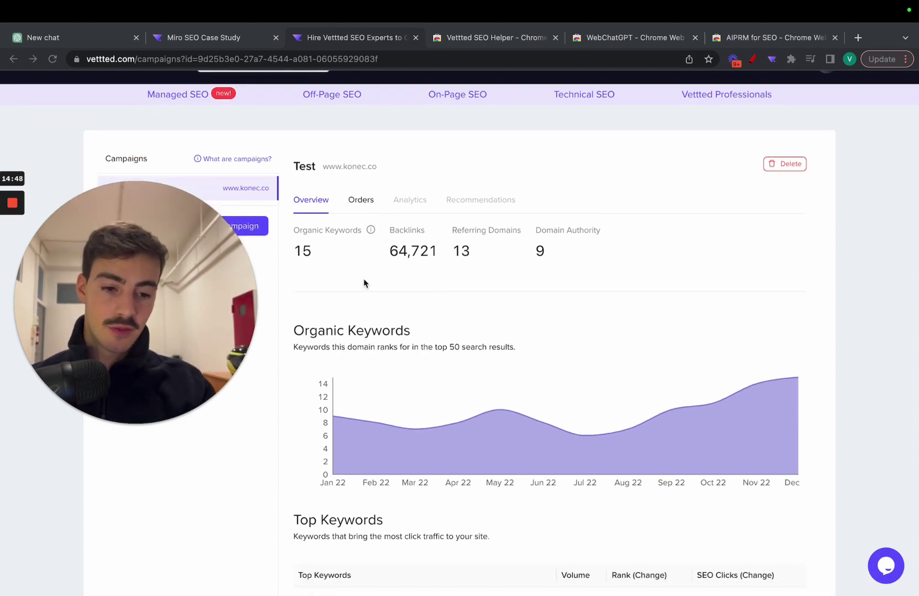
scroll(376, 247, up, 1)
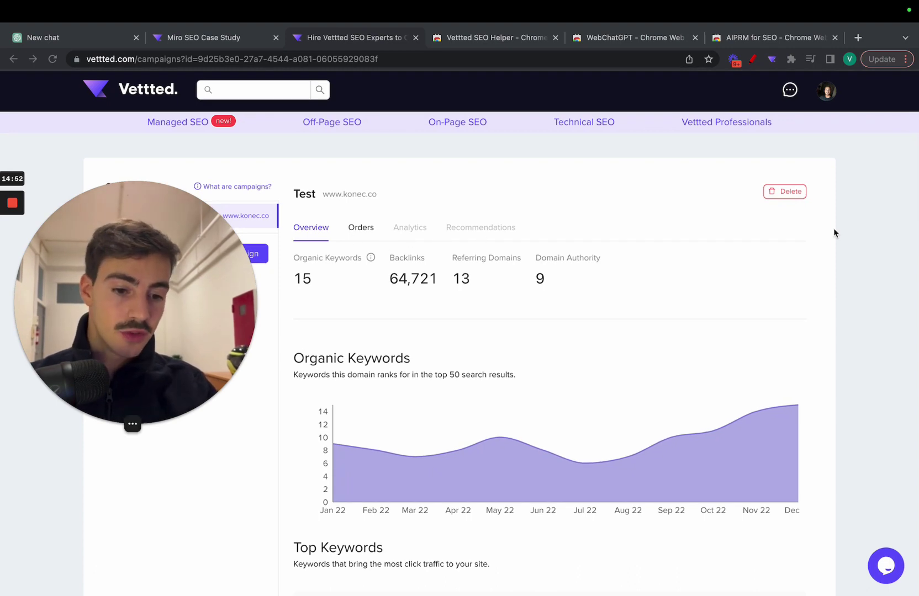
drag(248, 276, 249, 361)
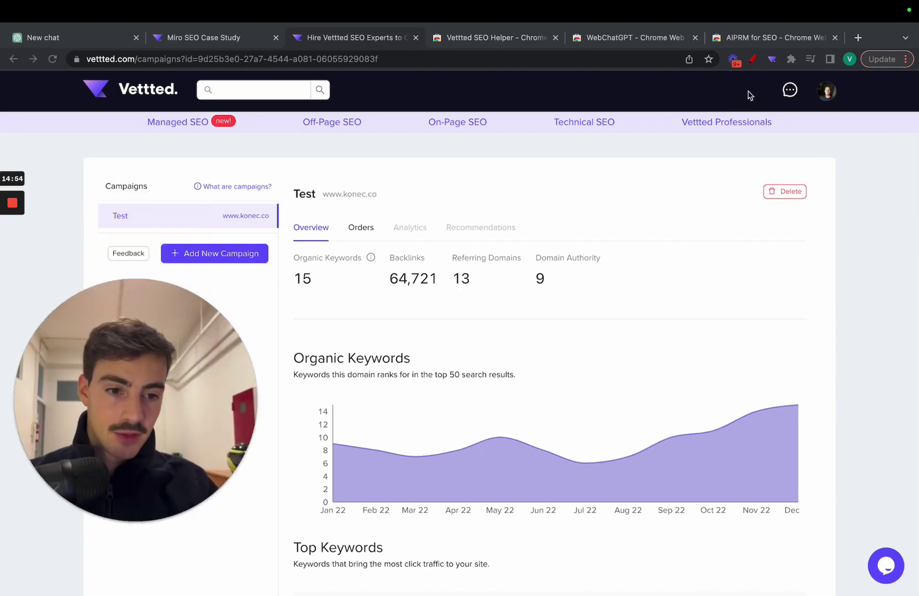
drag(165, 408, 367, 277)
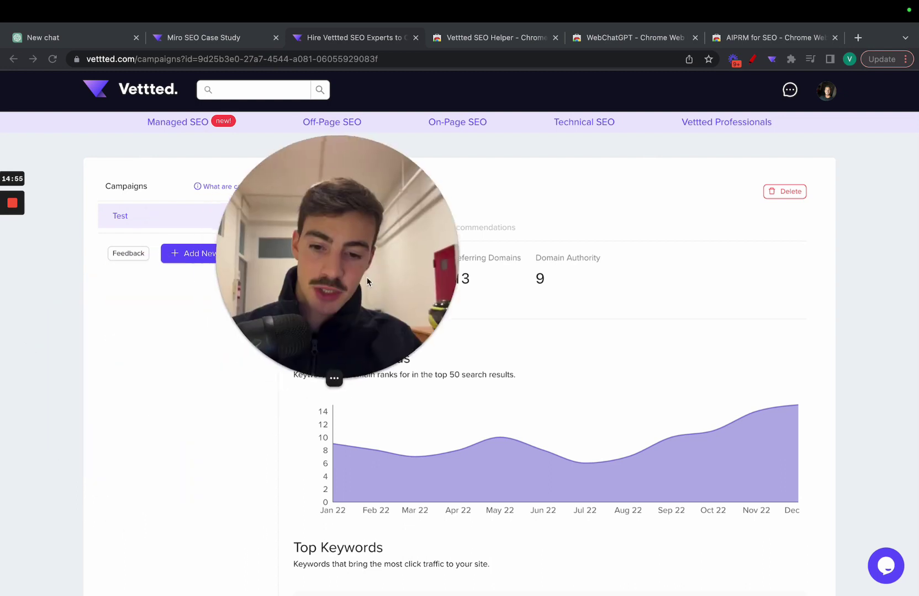
click(355, 377)
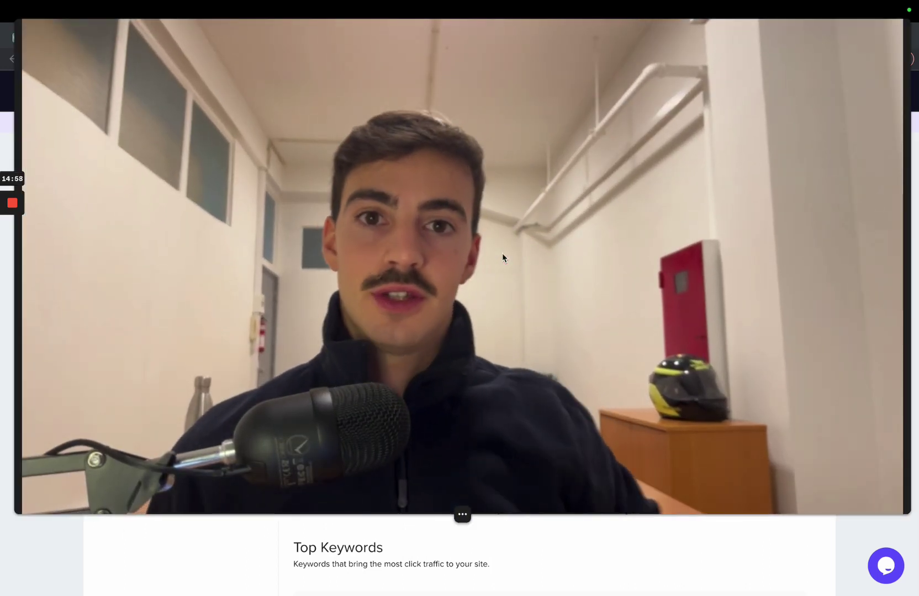